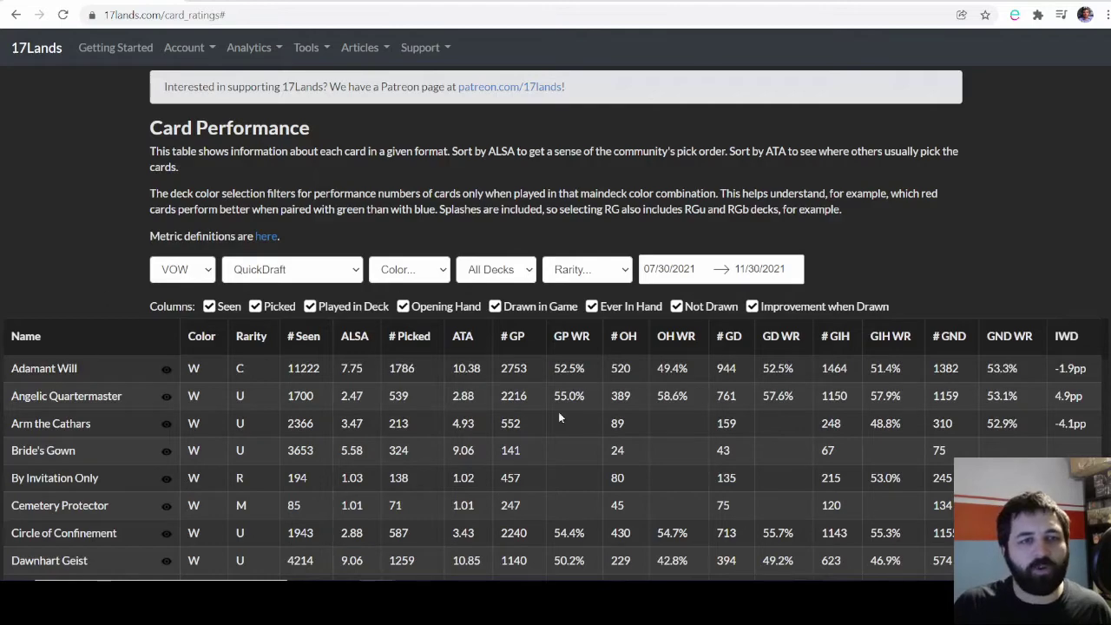
- Open the Format Color Ratings page on 17Lands
scroll(137, 281, down, 8)
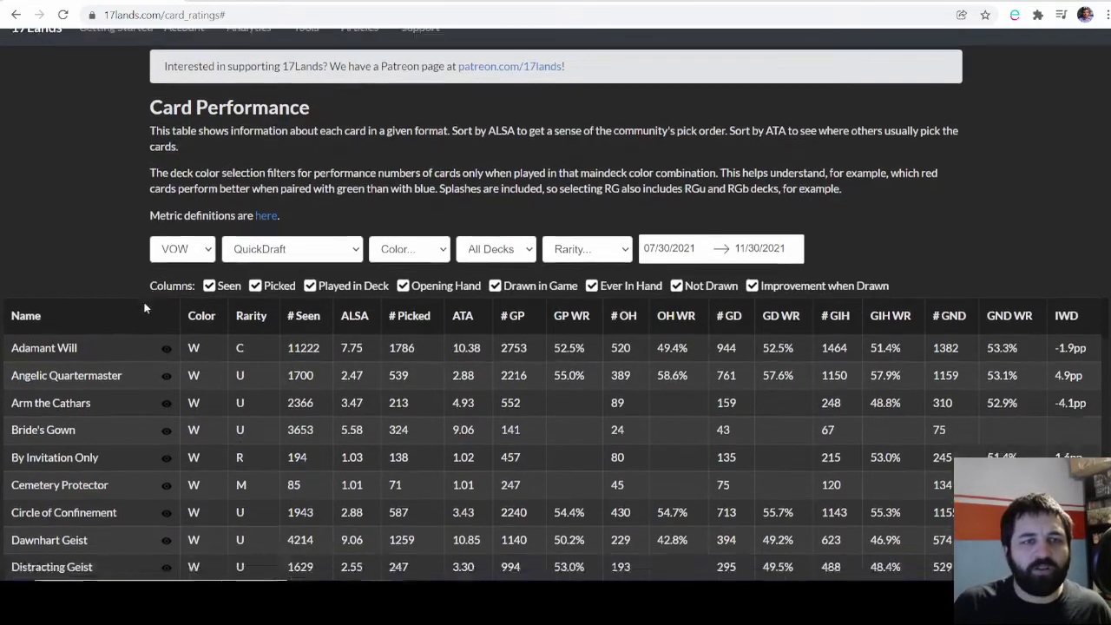
scroll(364, 307, up, 10)
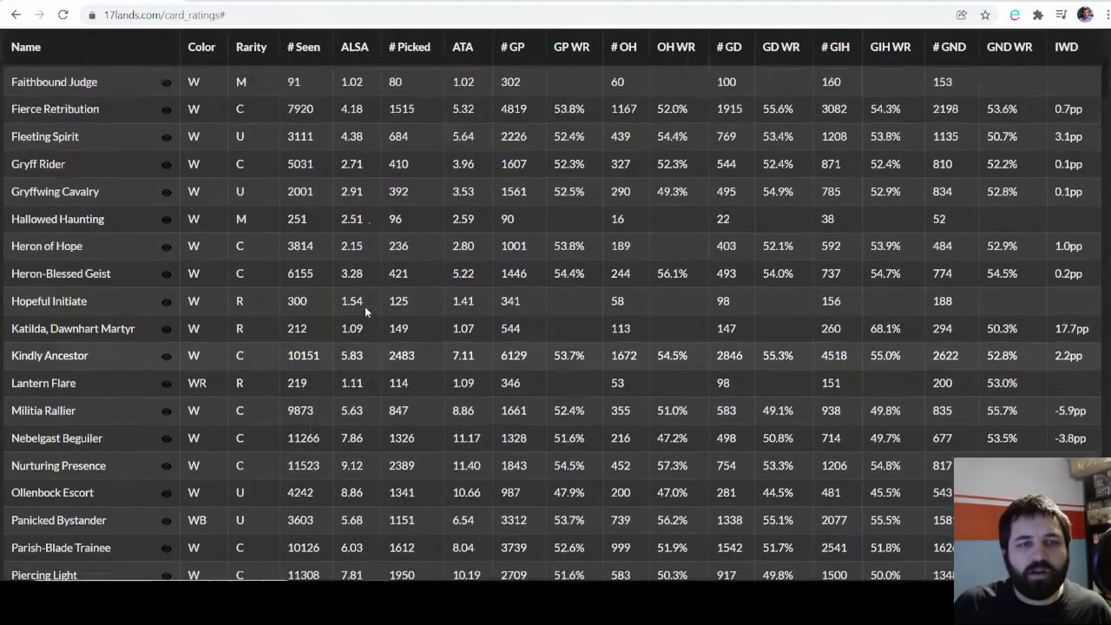
click(253, 48)
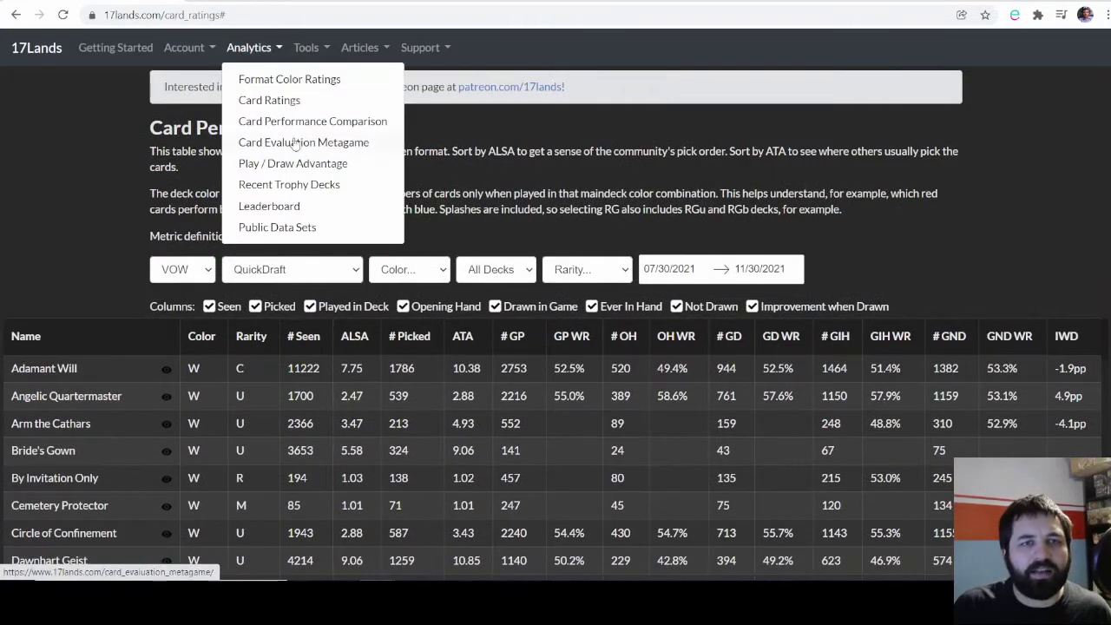
click(287, 81)
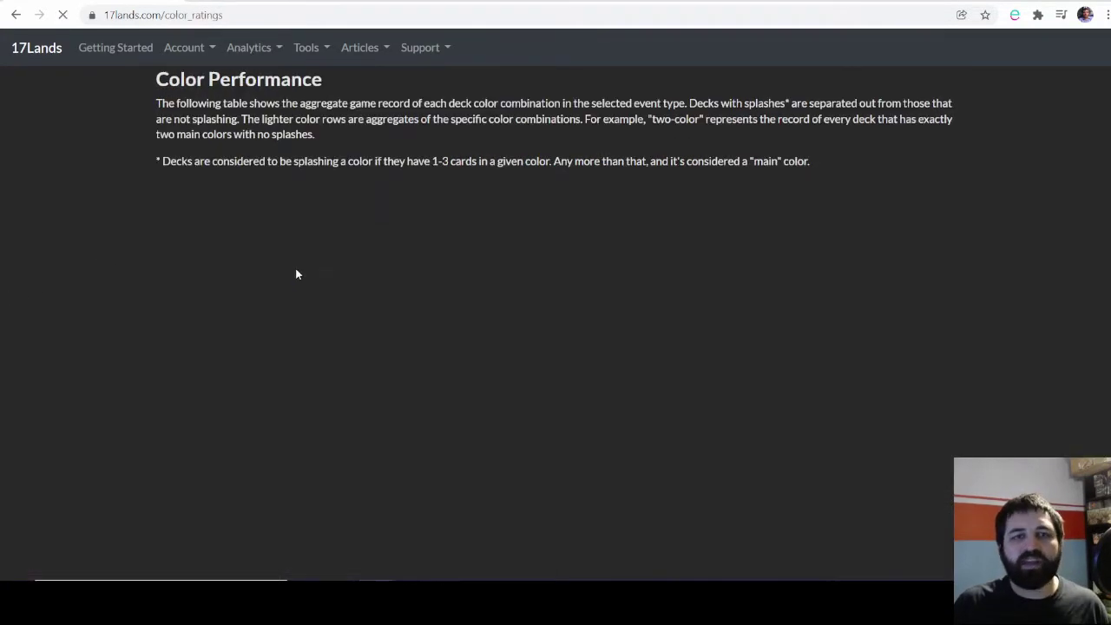
- Filter the VOW color performance table to QuickDraft and view the two-color win rates
click(295, 169)
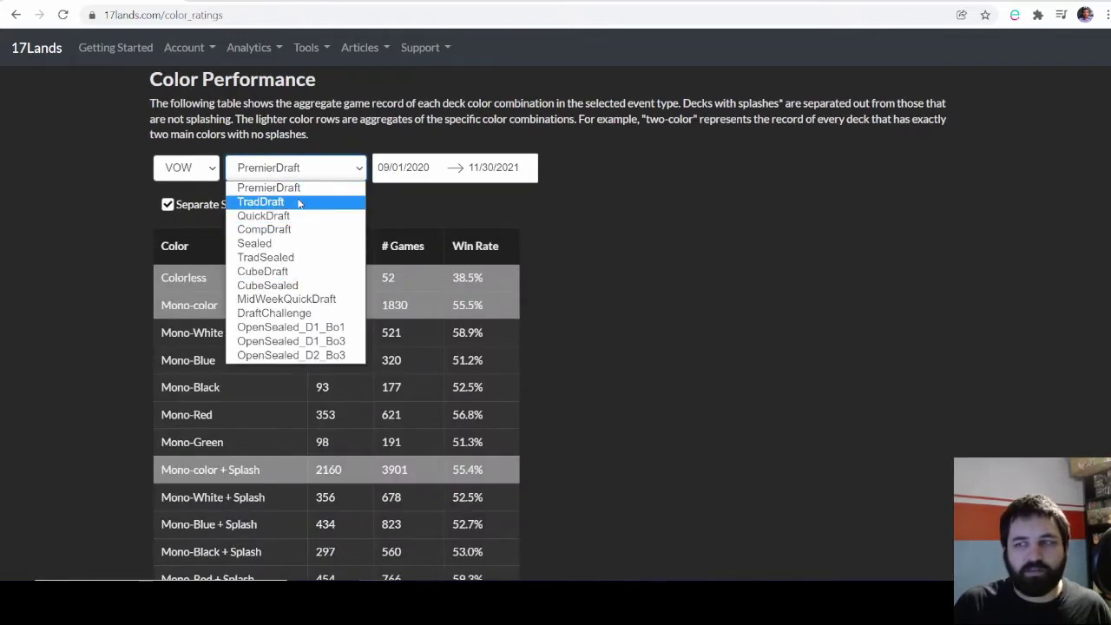
click(271, 218)
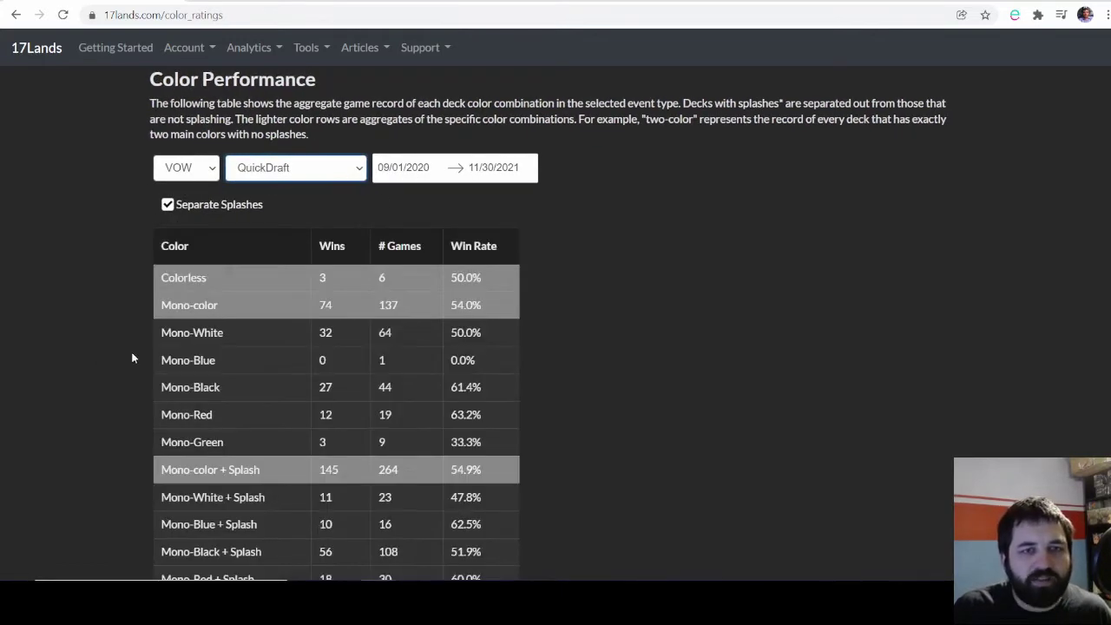
scroll(131, 353, down, 3)
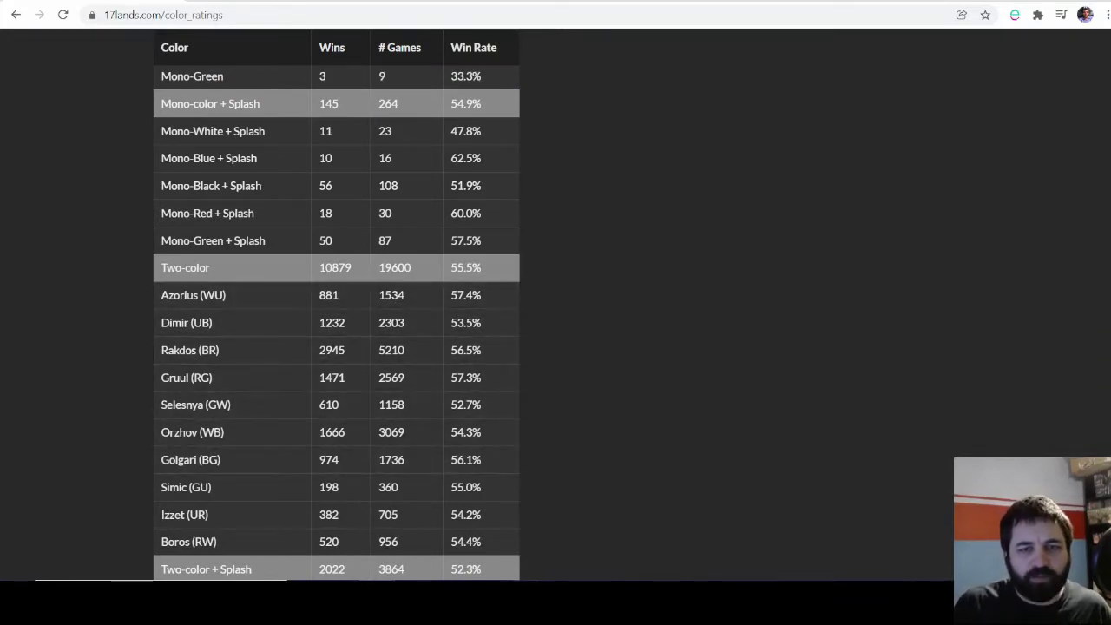
- Switch to the Excel workbook and compare the QD WR and PD WR rows with the difference row on Sheet1
key(alt+Tab)
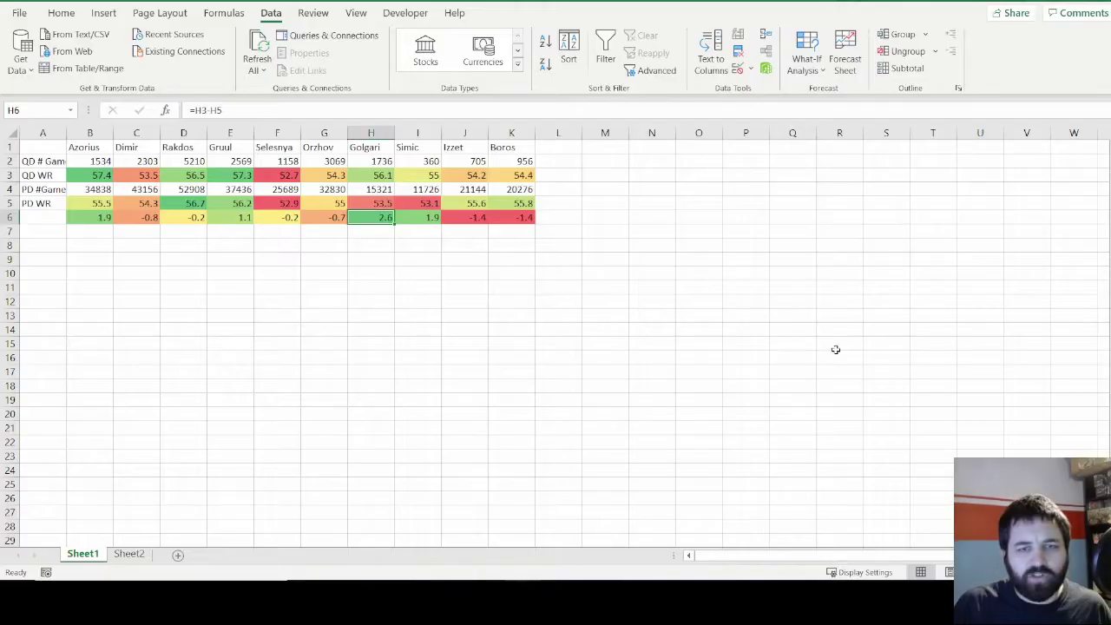
click(142, 288)
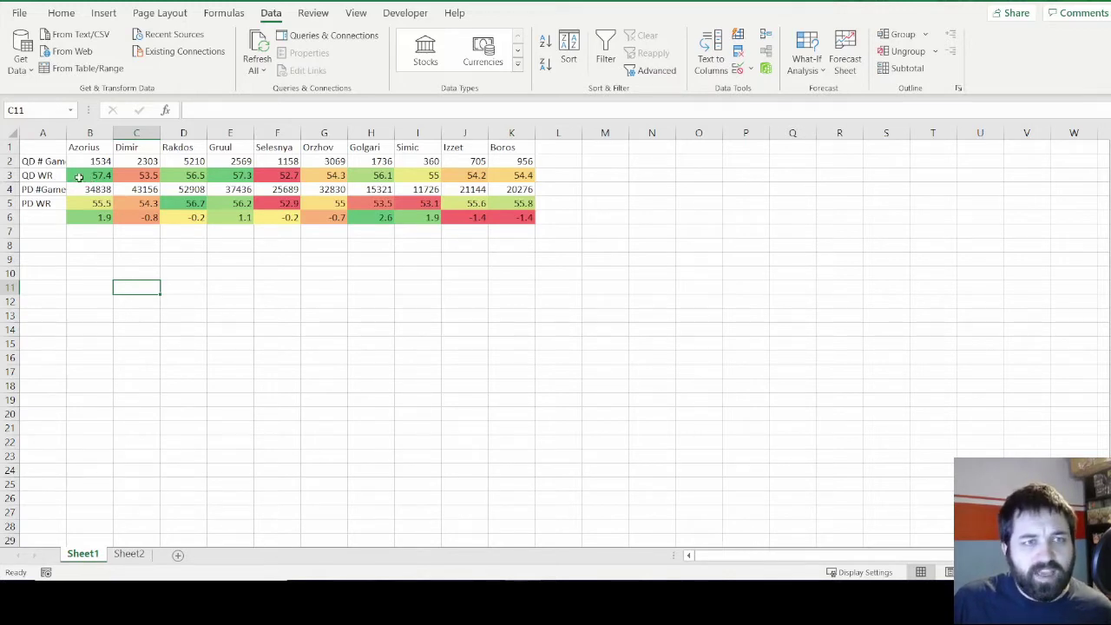
drag(79, 176, 525, 176)
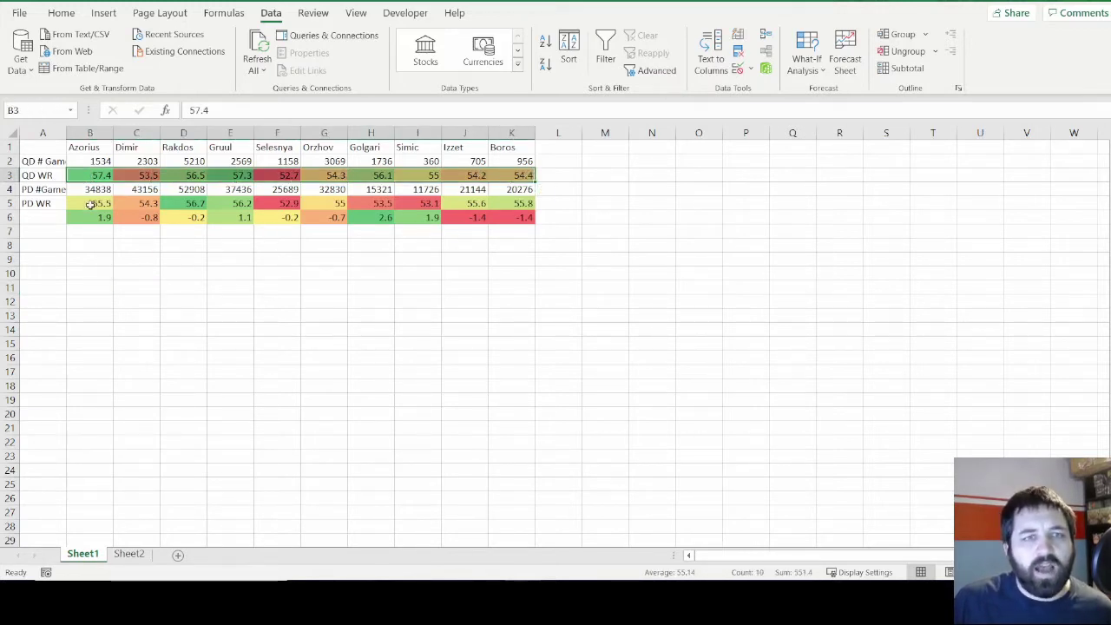
drag(91, 204, 505, 204)
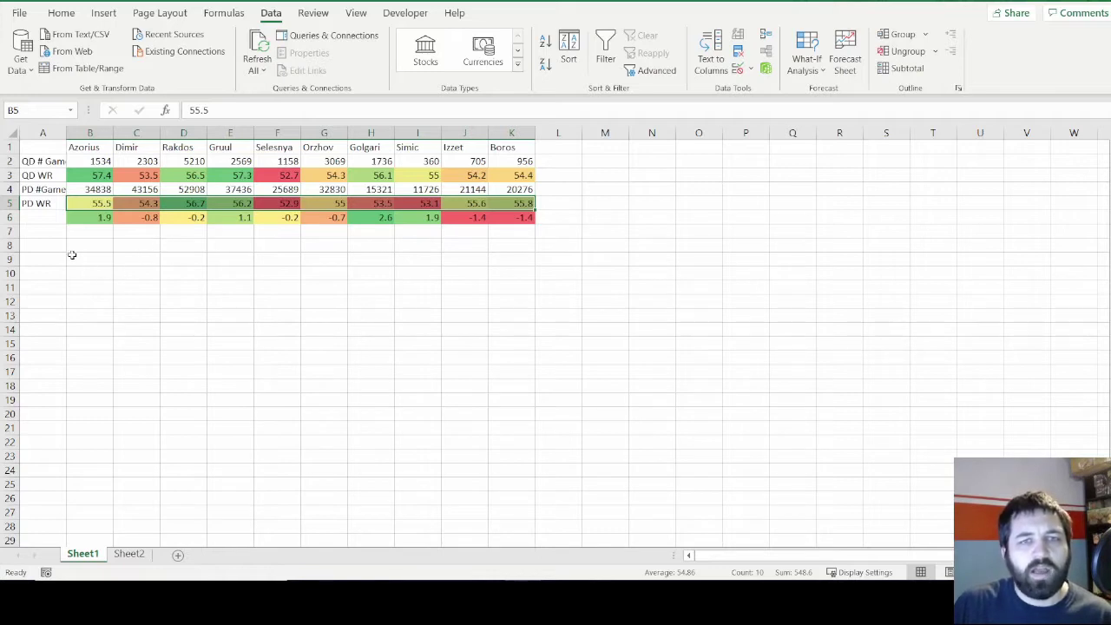
drag(83, 220, 493, 217)
- Examine the win-rate differences for Golgari, Izzet and Boros, and check the Izzet, Boros and Rakdos QuickDraft game counts
click(365, 218)
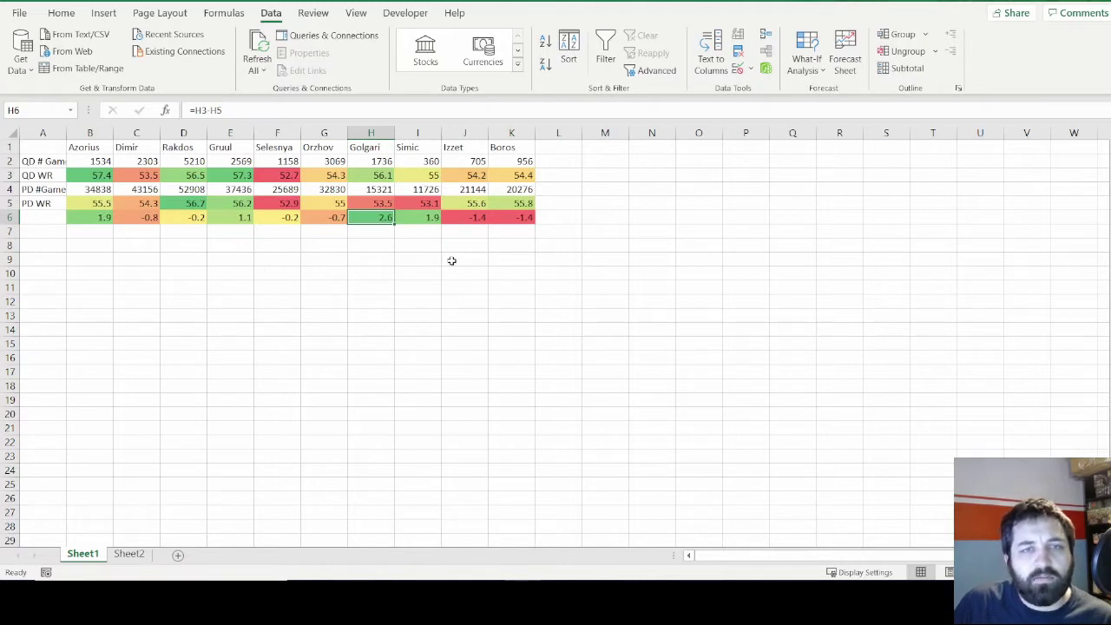
drag(469, 221, 516, 219)
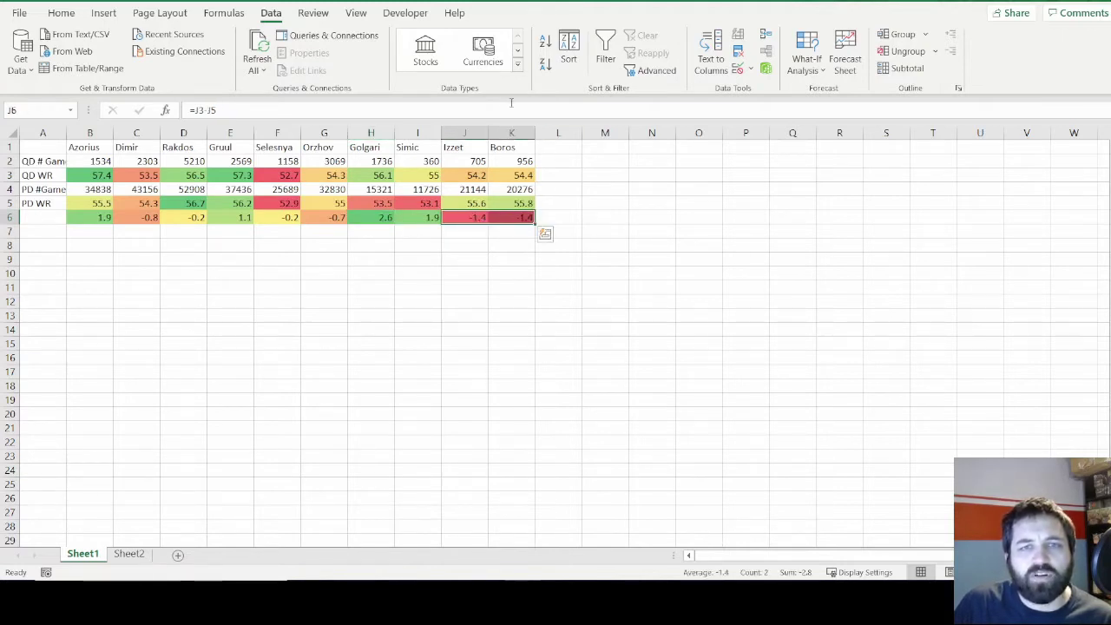
drag(473, 161, 516, 162)
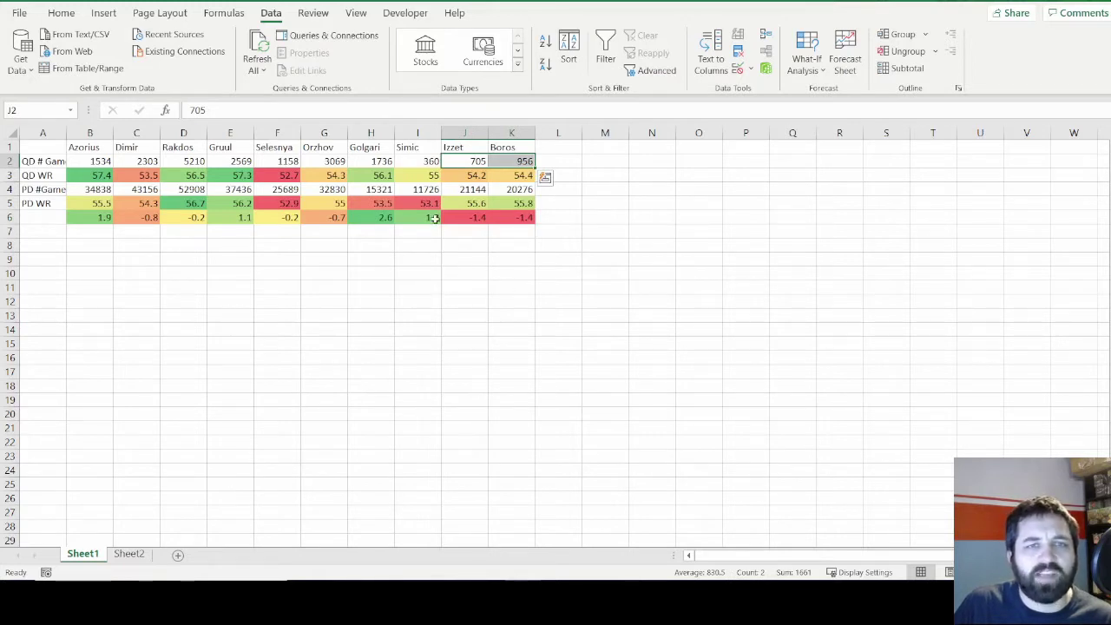
click(186, 162)
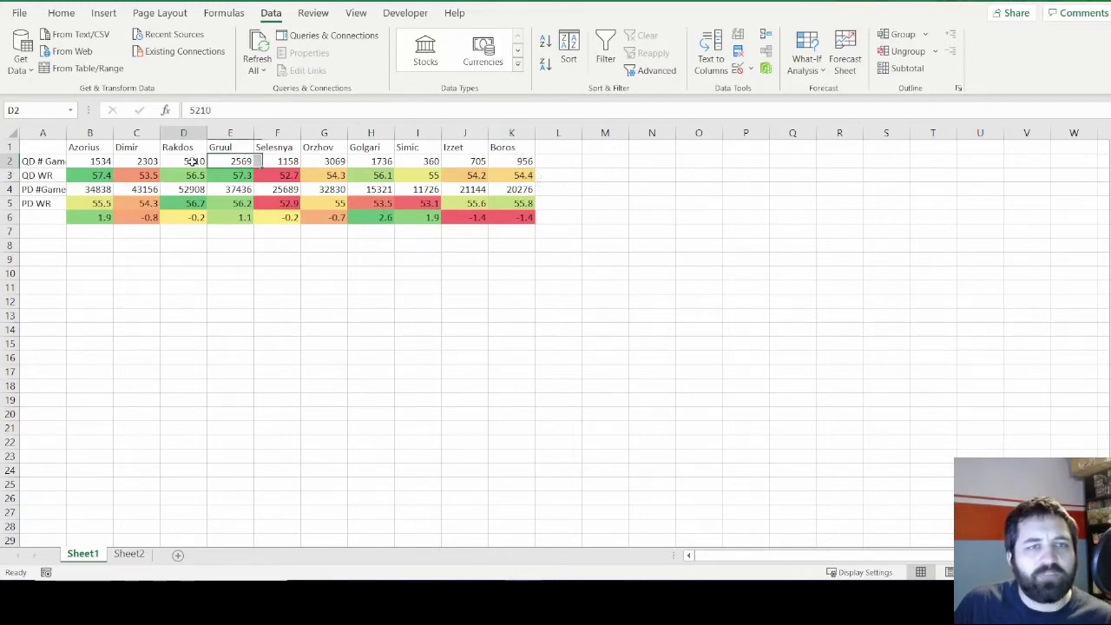
click(192, 205)
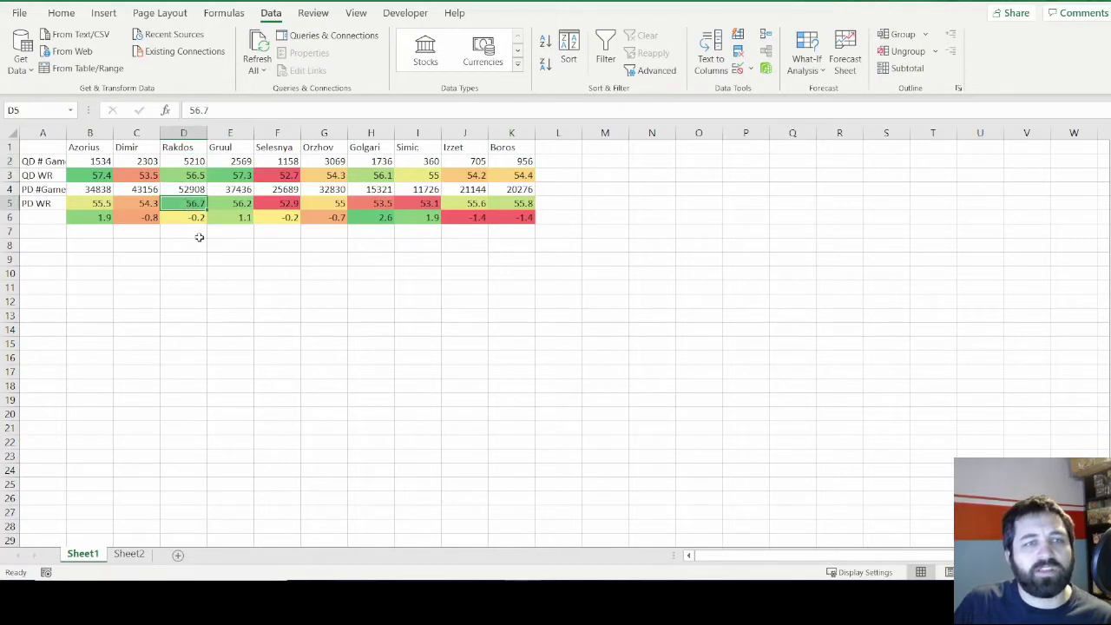
click(185, 163)
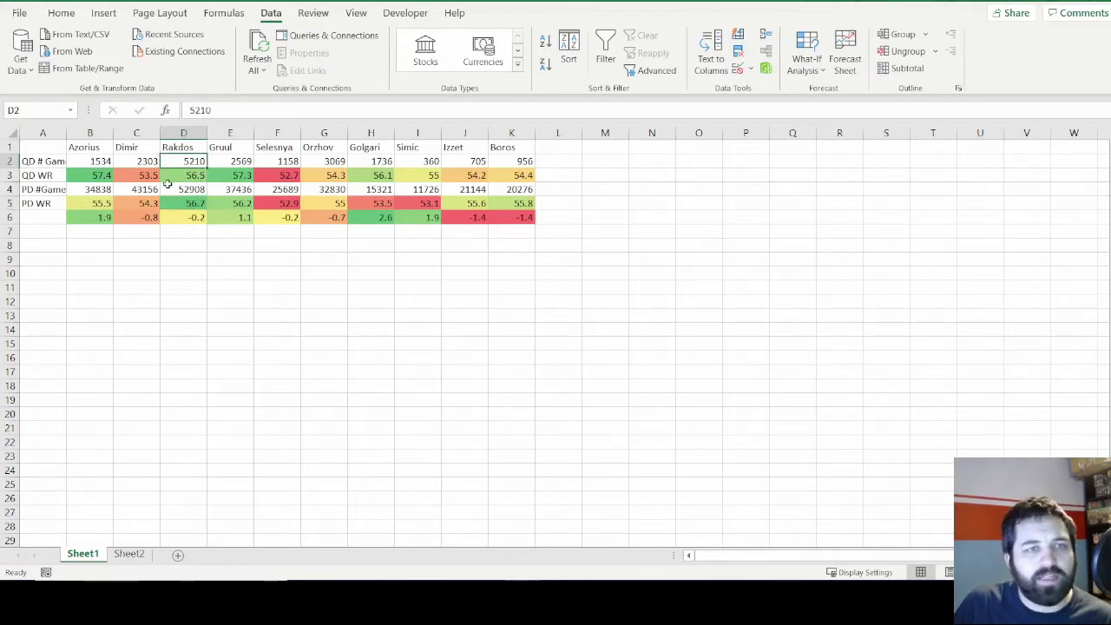
- Compare the QuickDraft win rates of Azorius and Gruul in the QD WR row
click(80, 180)
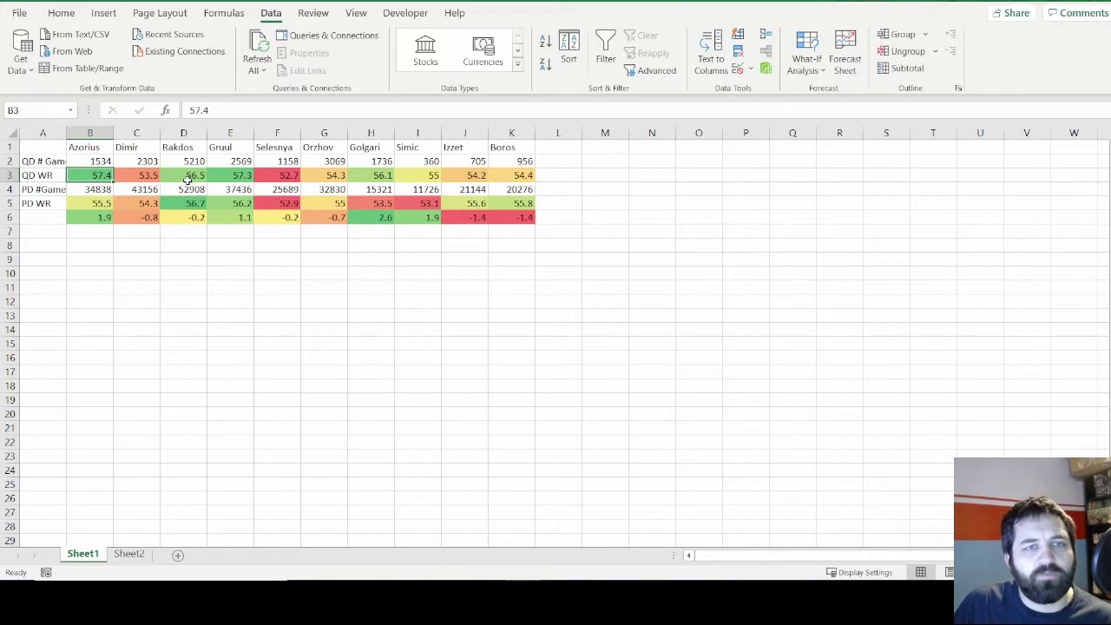
shift+click(232, 176)
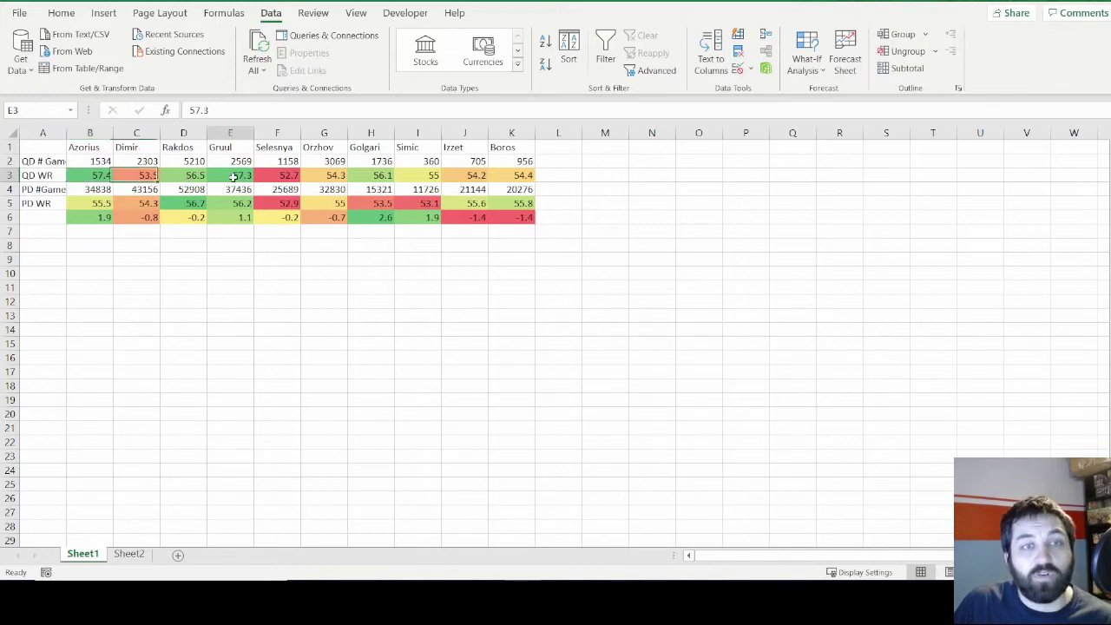
key(shift+Left)
key(shift+Left)
key(shift+Left)
click(241, 176)
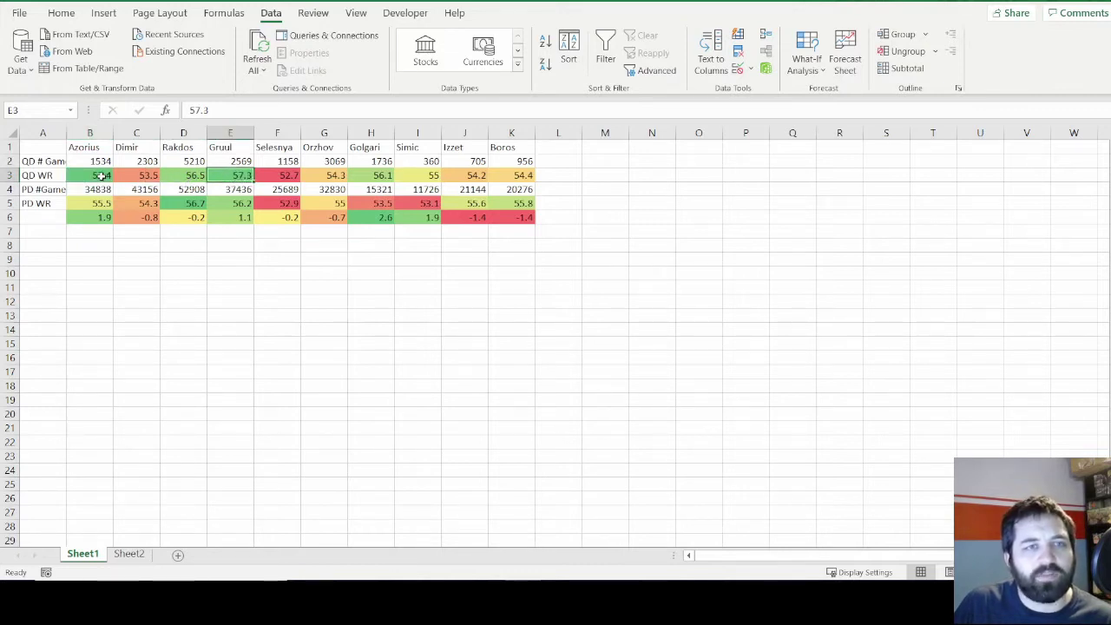
click(104, 176)
click(242, 177)
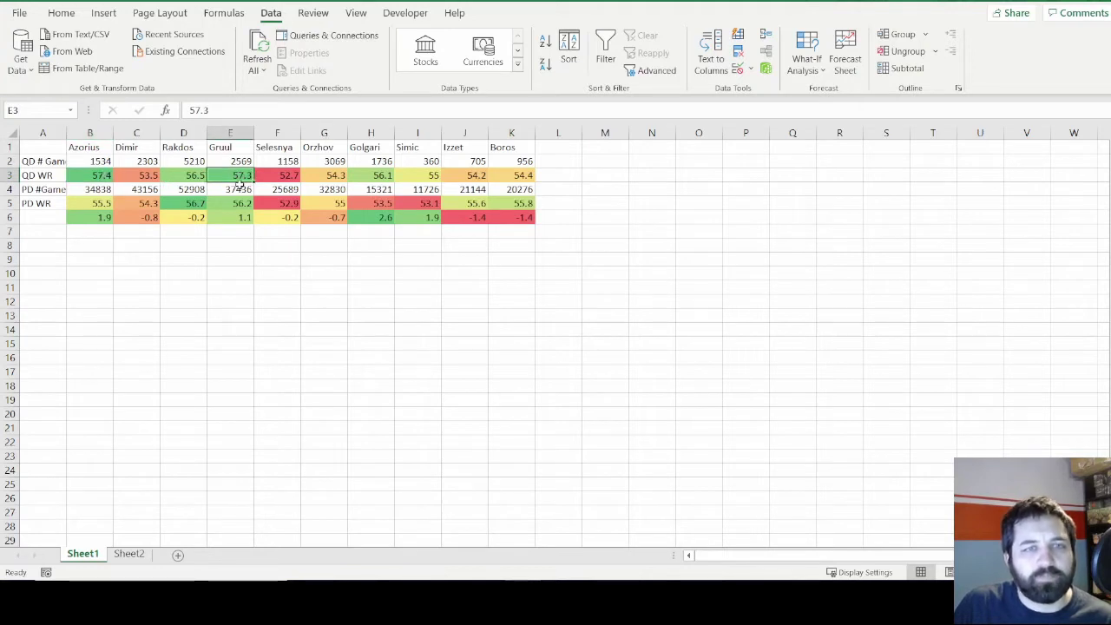
- Compare the QD and PD figures in the Selesnya, Simic and Golgari columns
drag(272, 178, 282, 206)
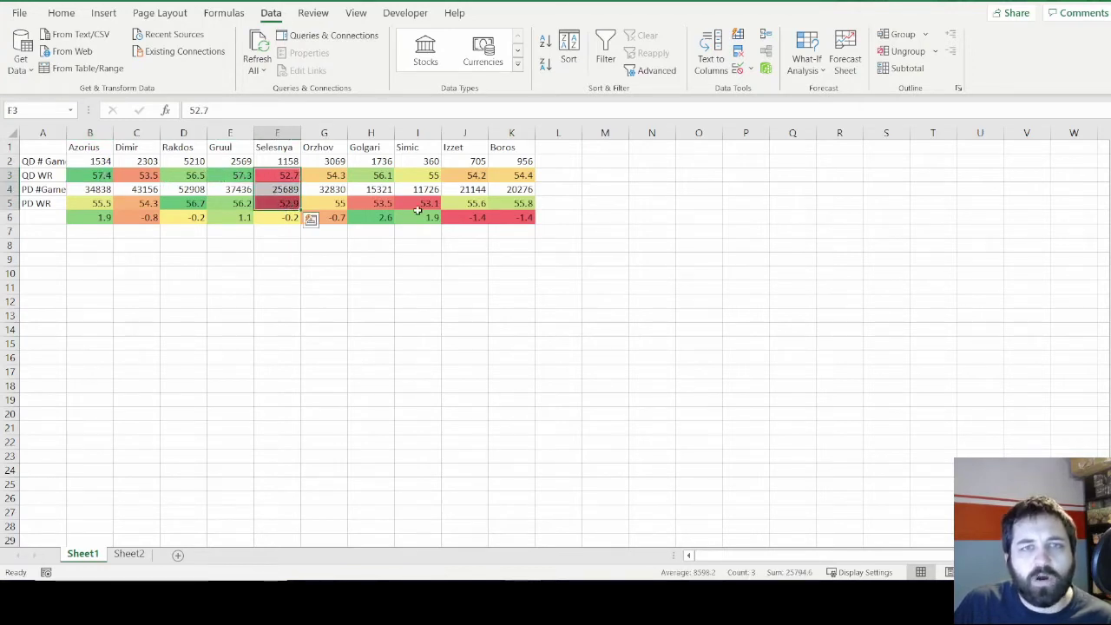
drag(430, 180, 432, 171)
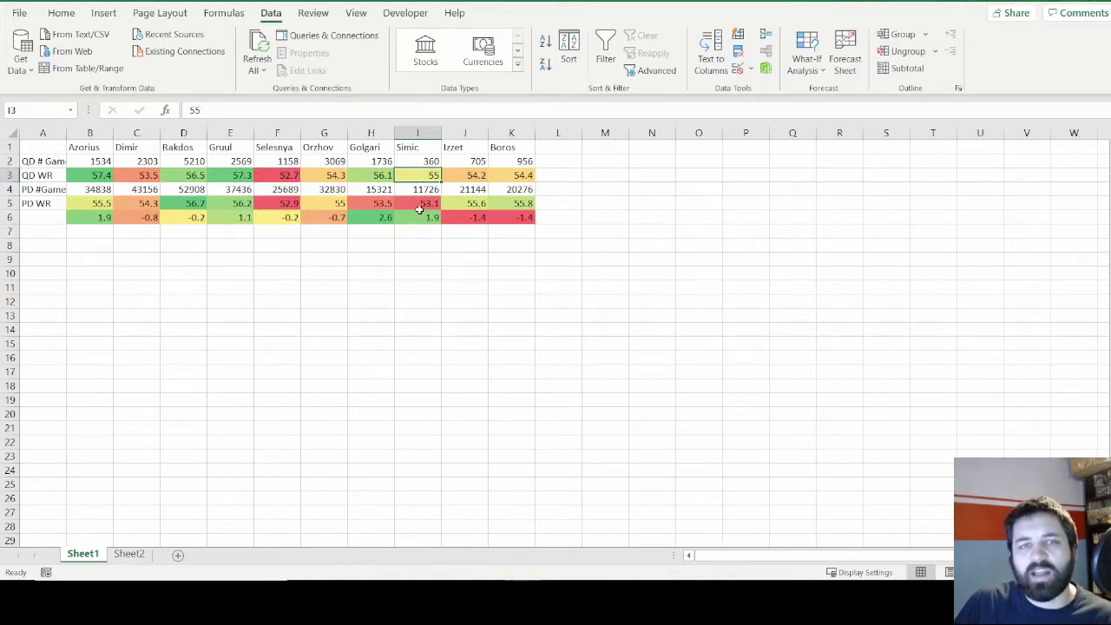
click(414, 205)
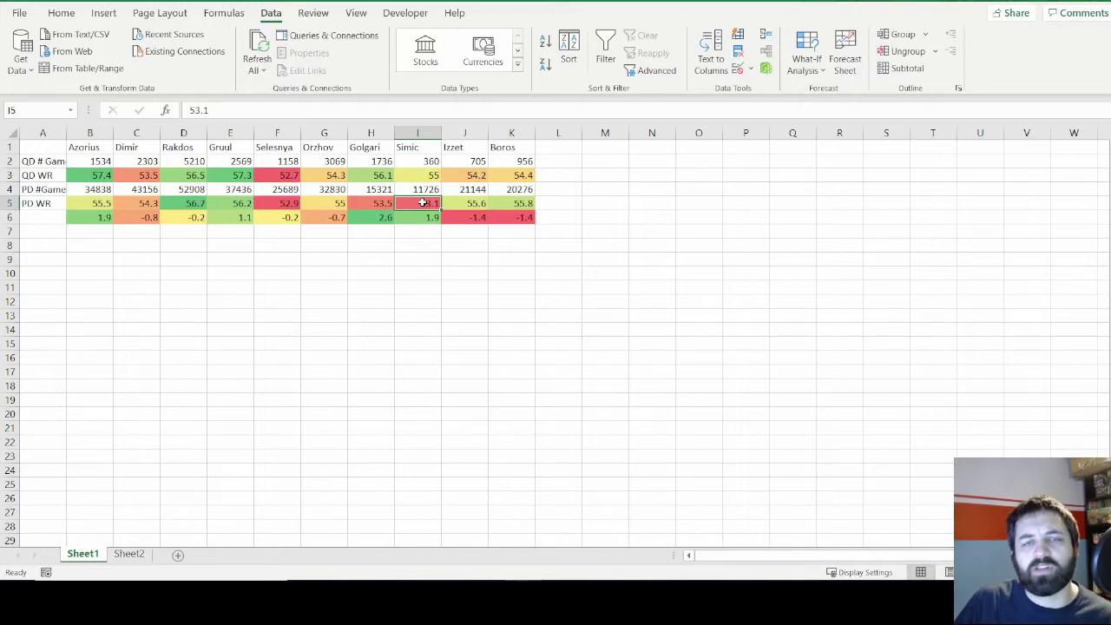
click(428, 165)
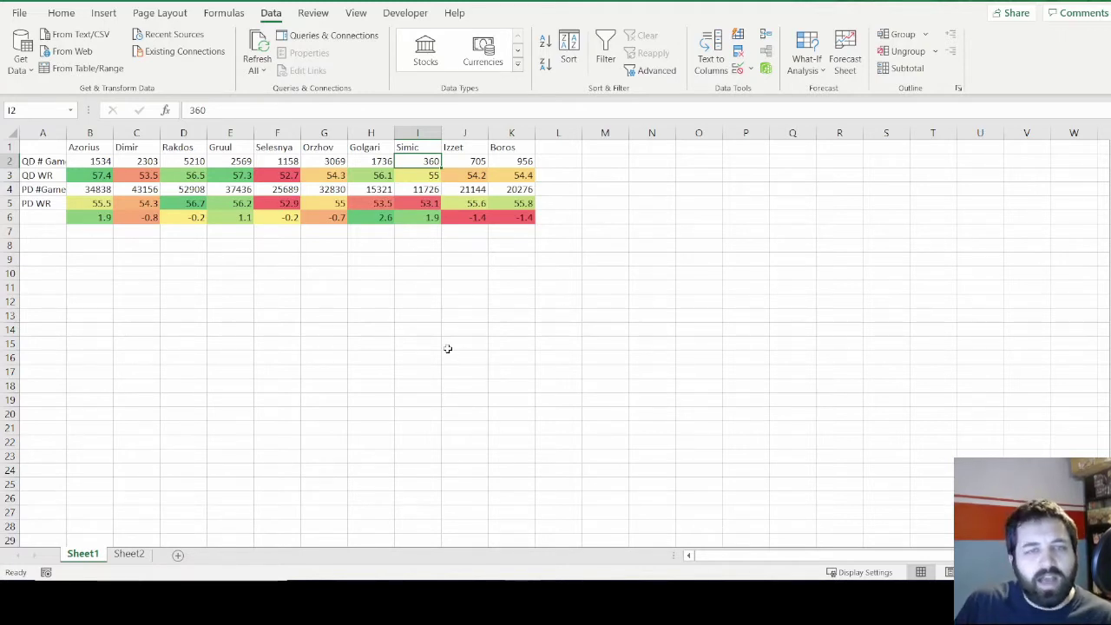
drag(371, 220, 367, 146)
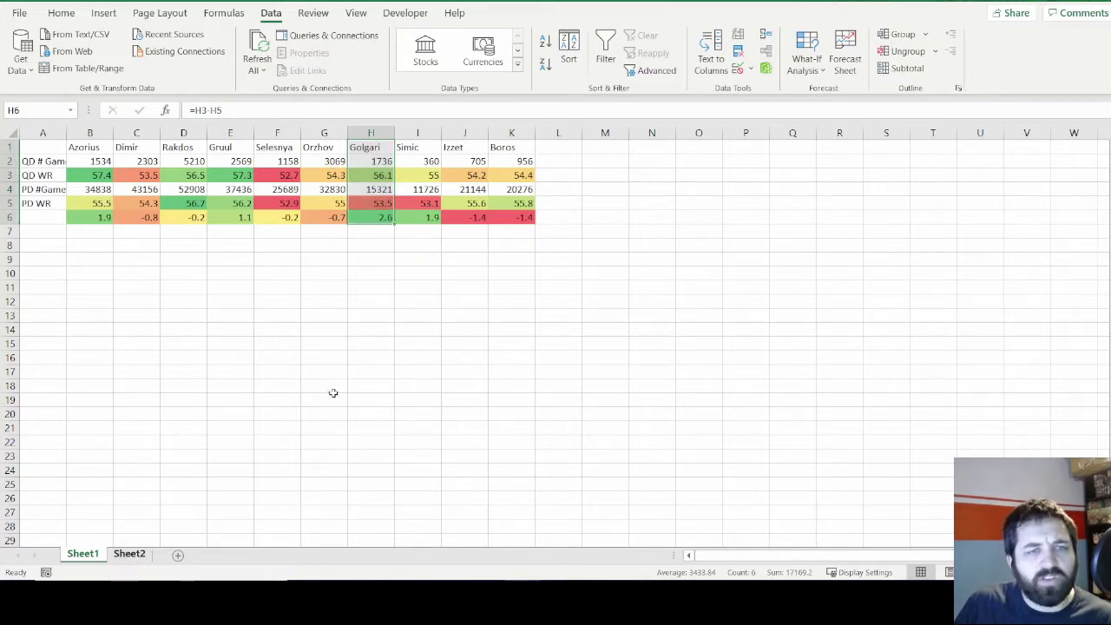
- Sort the card table on Sheet2 by ALSA cell values, smallest to largest
key(ctrl+Page_Down)
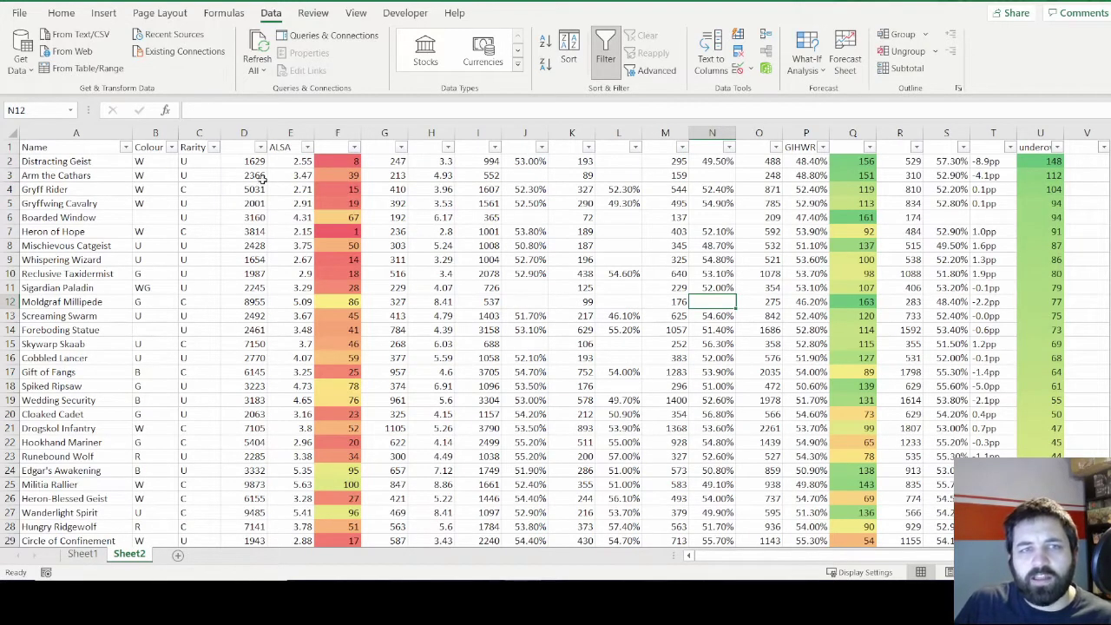
click(569, 53)
click(460, 249)
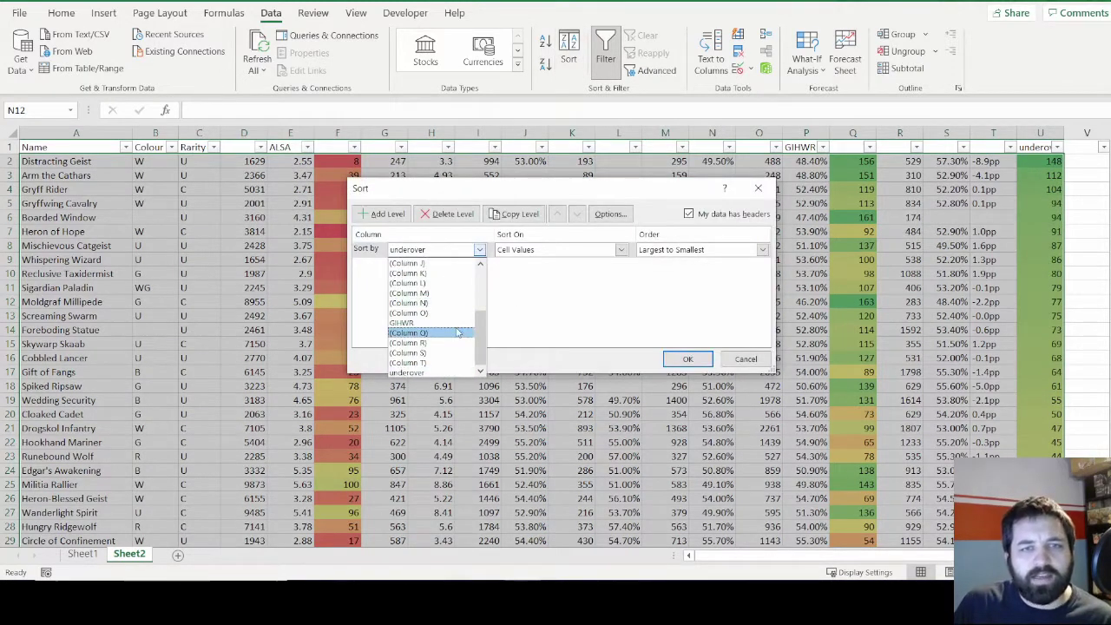
scroll(441, 300, up, 3)
click(424, 304)
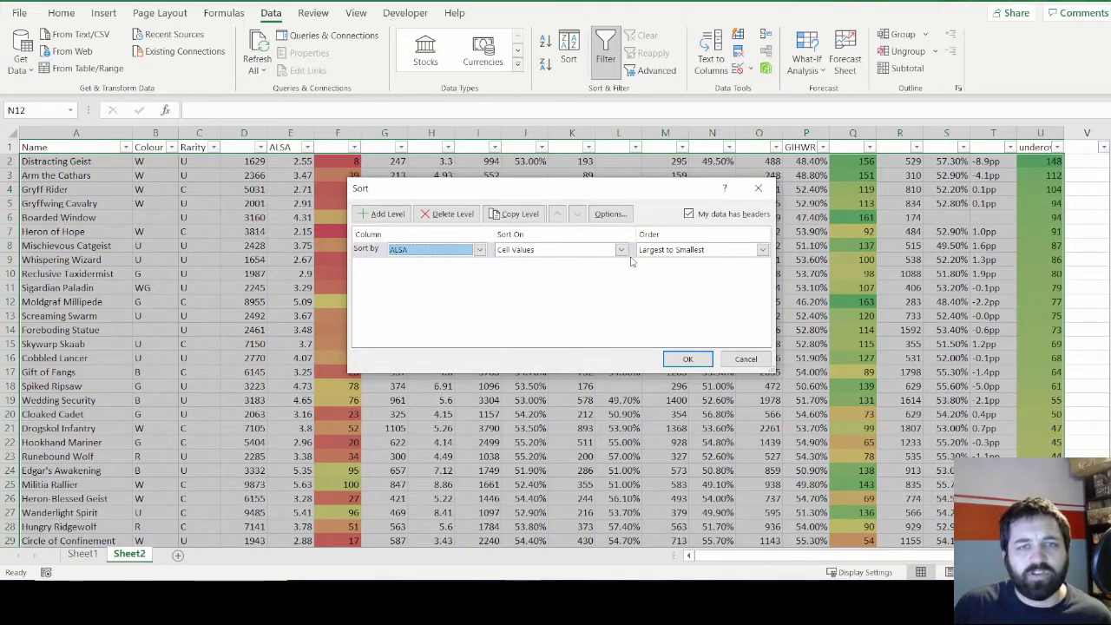
click(715, 251)
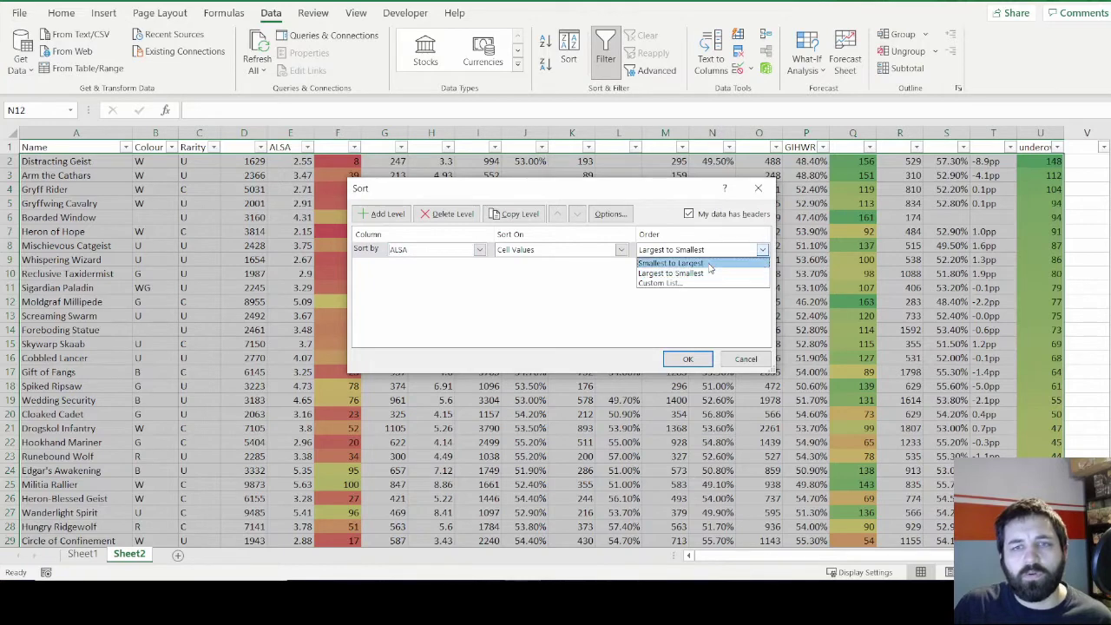
click(710, 265)
click(688, 360)
- Examine the ALSA value, pick-order rank and rarity of Heron of Hope in the sorted card table
click(309, 218)
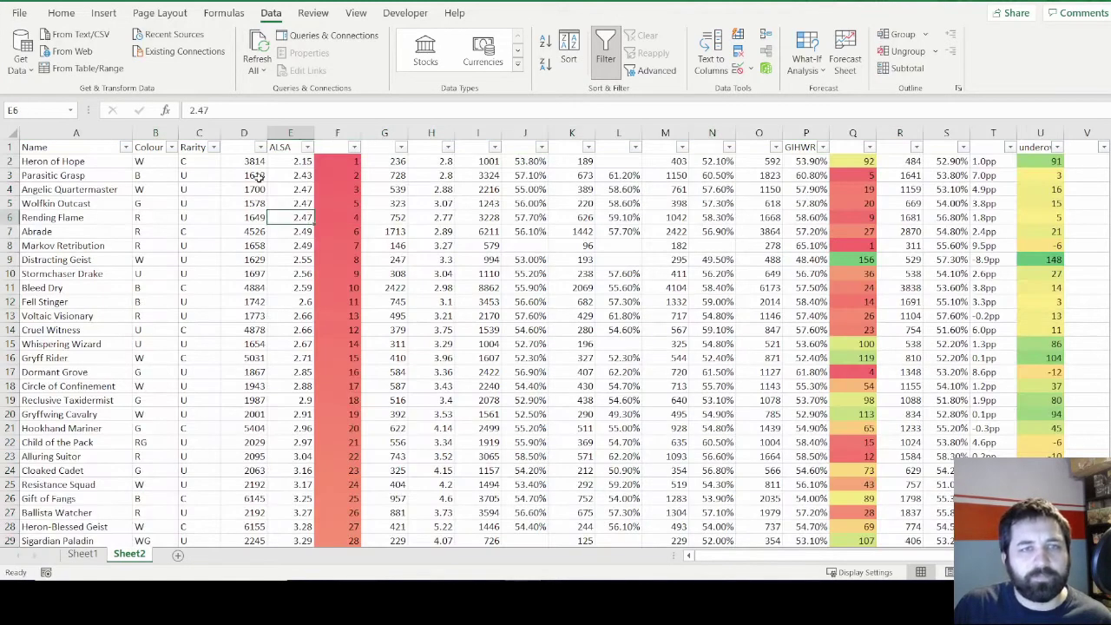
click(328, 162)
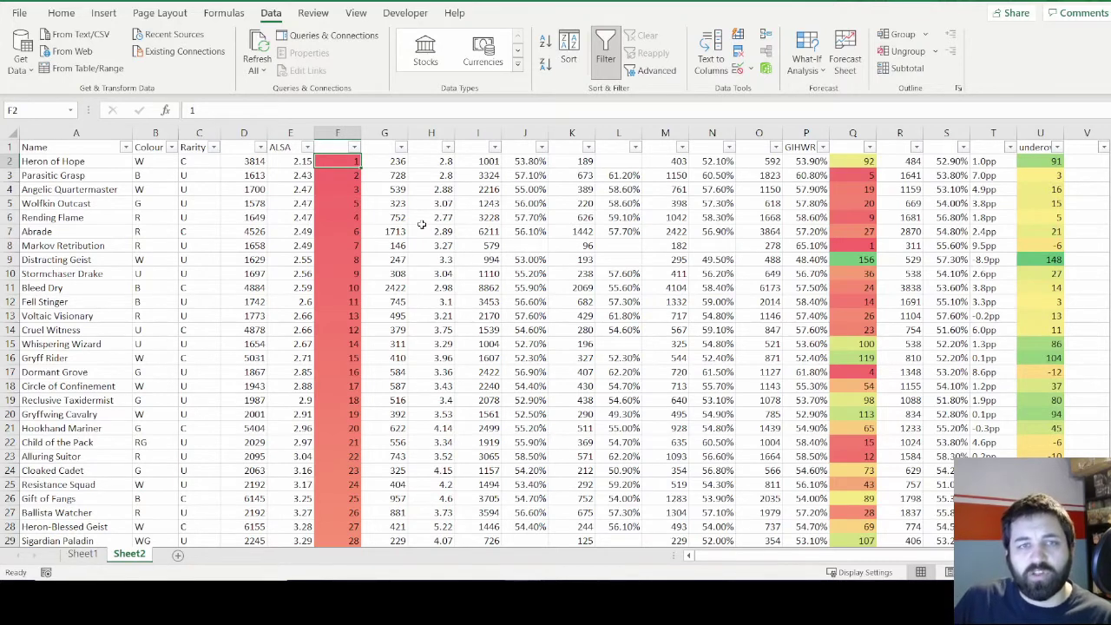
click(74, 162)
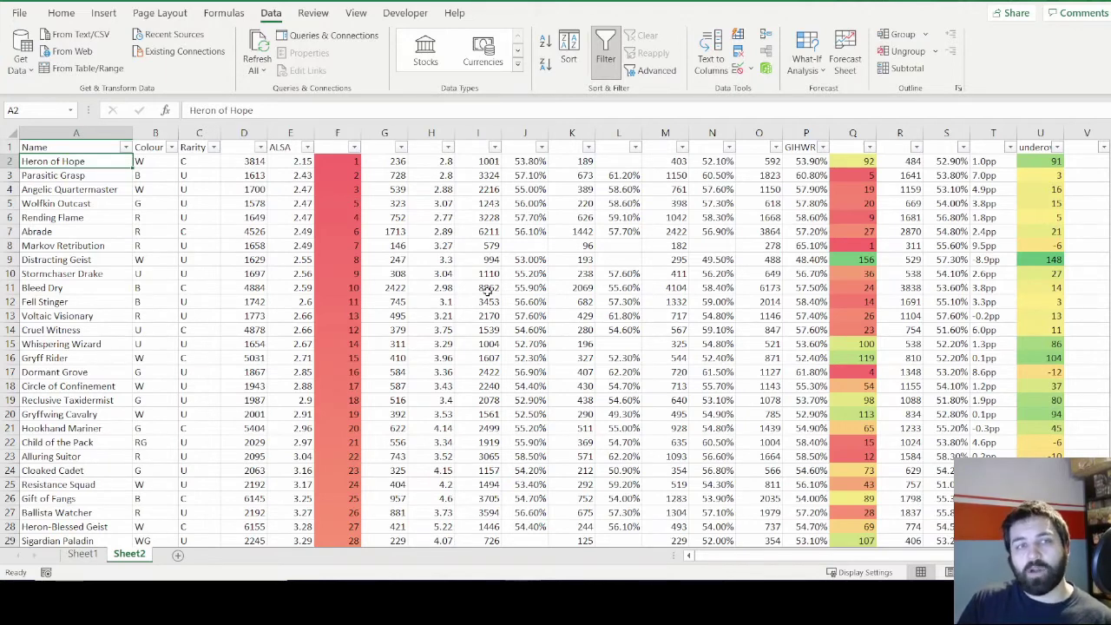
drag(197, 163, 352, 166)
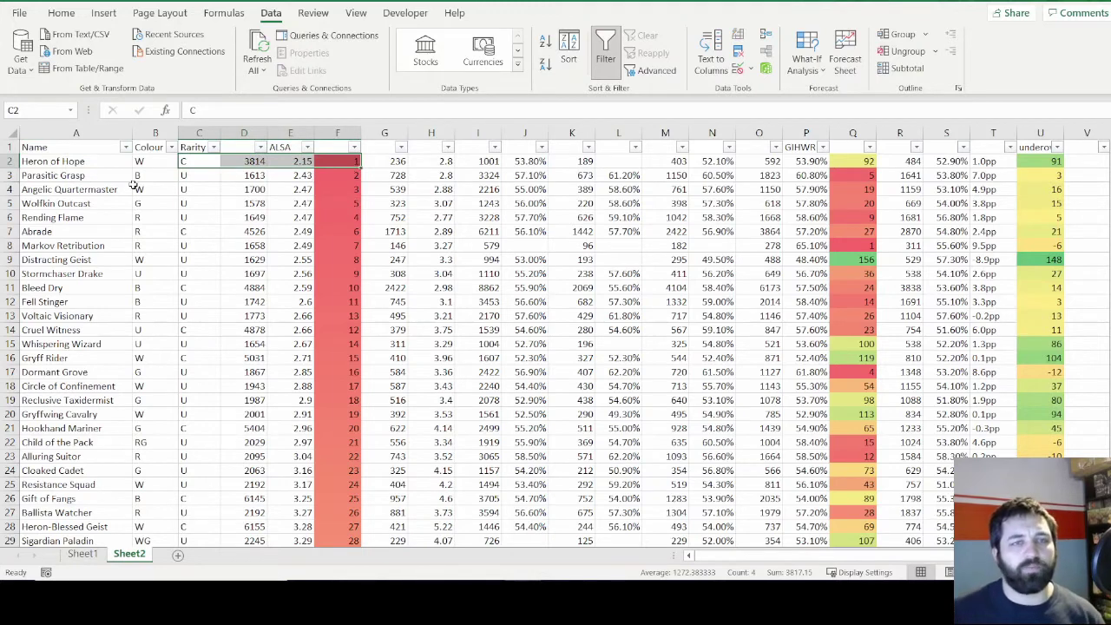
click(306, 165)
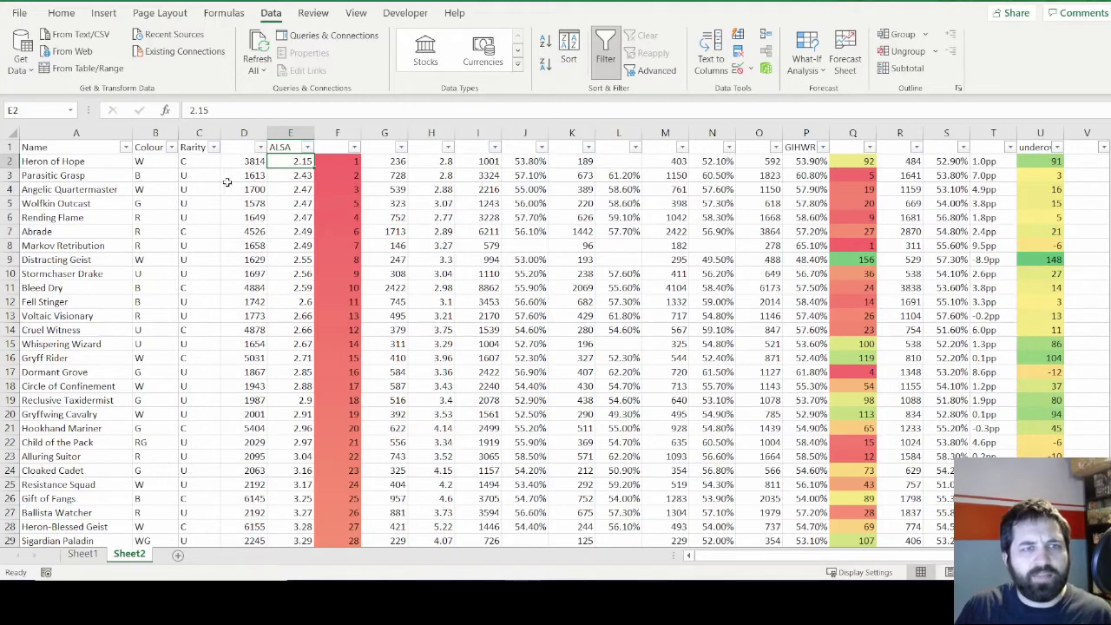
- Examine the ALSA values of Parasitic Grasp and Angelic Quartermaster and the card names from Parasitic Grasp to Dormant Grove
click(284, 178)
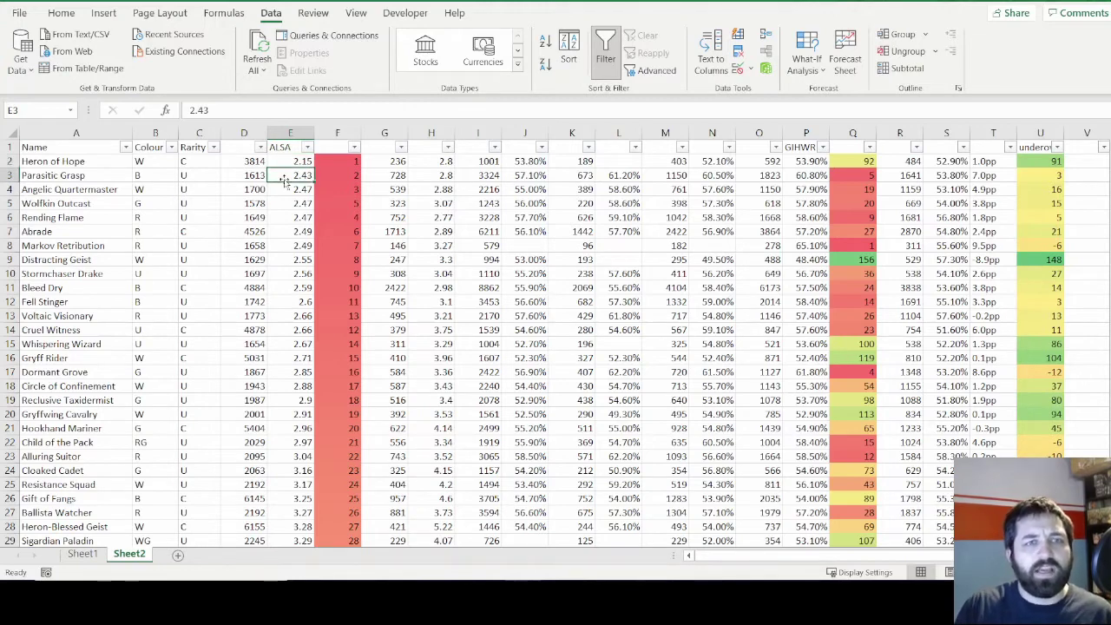
click(289, 192)
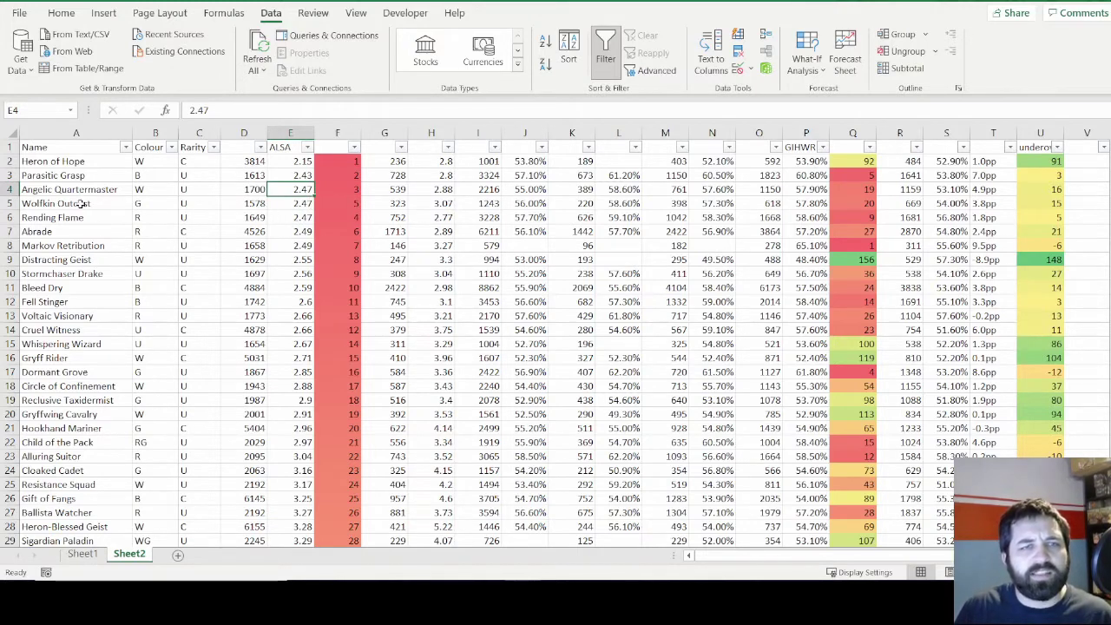
drag(63, 177, 70, 372)
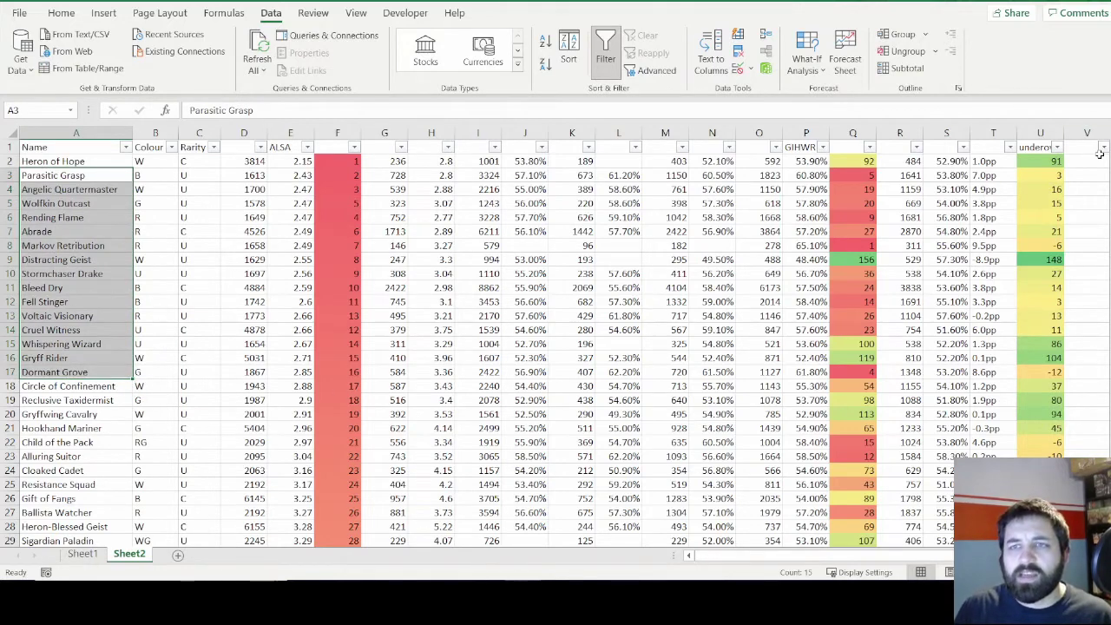
- Review the latest-picked cards at the end of the ALSA-sorted table, including Crushing Canopy
drag(1105, 144, 1105, 149)
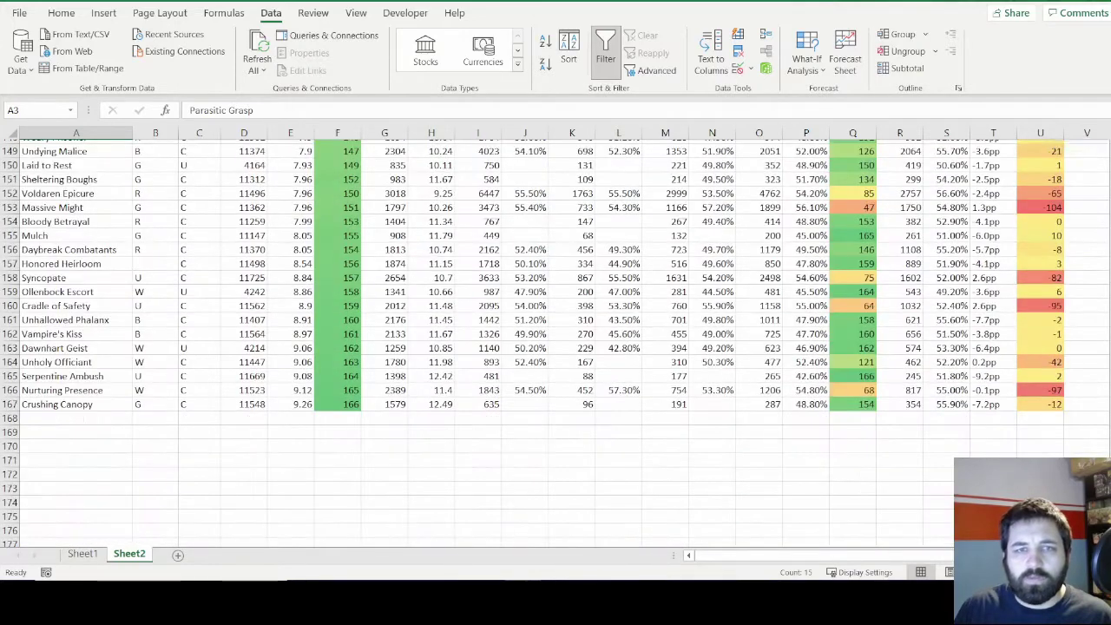
click(71, 402)
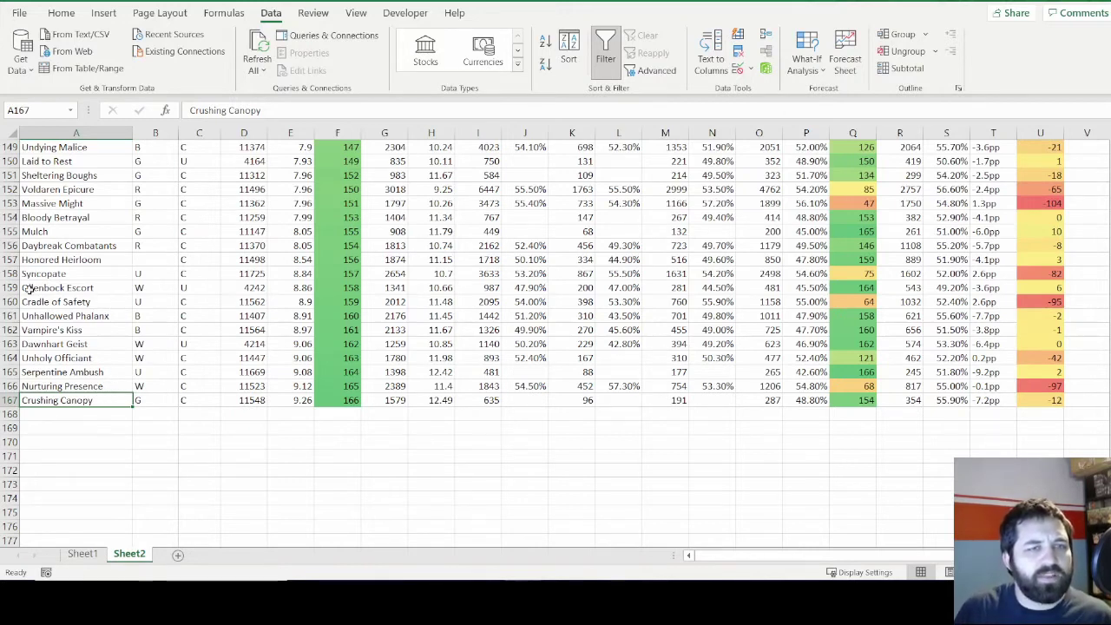
scroll(695, 265, up, 3)
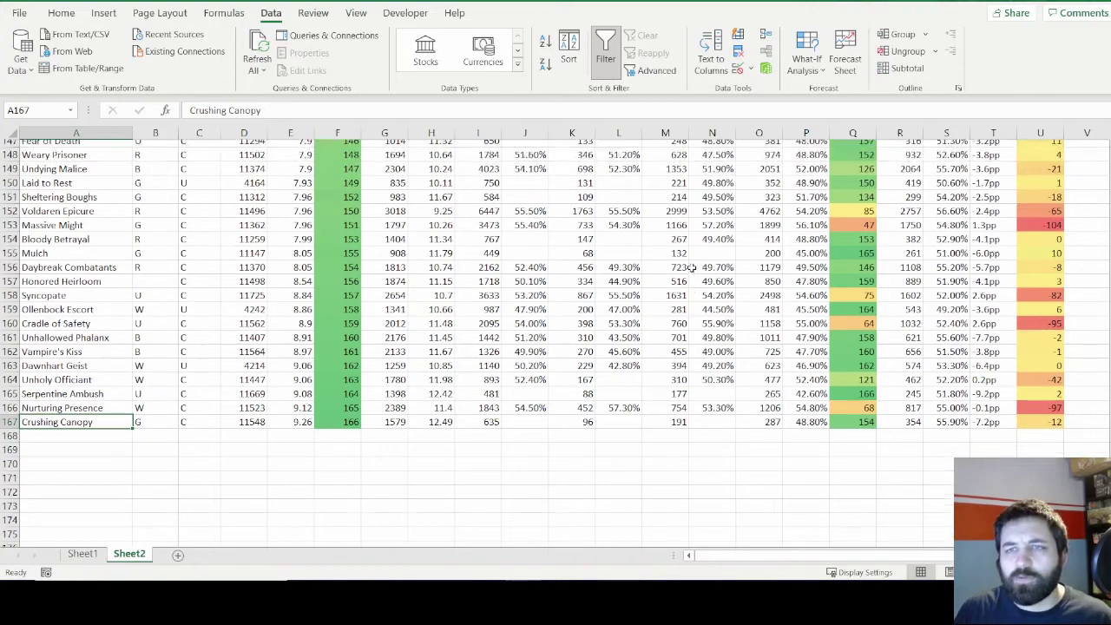
drag(1099, 185, 1100, 143)
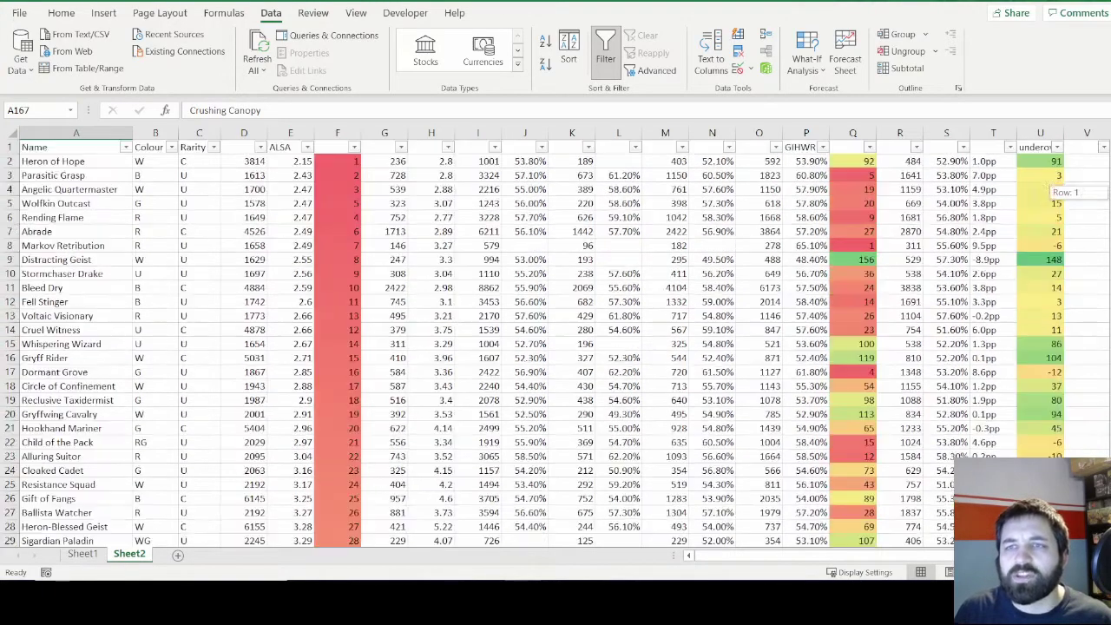
- Sort the card table by underover cell values, smallest to largest
click(568, 52)
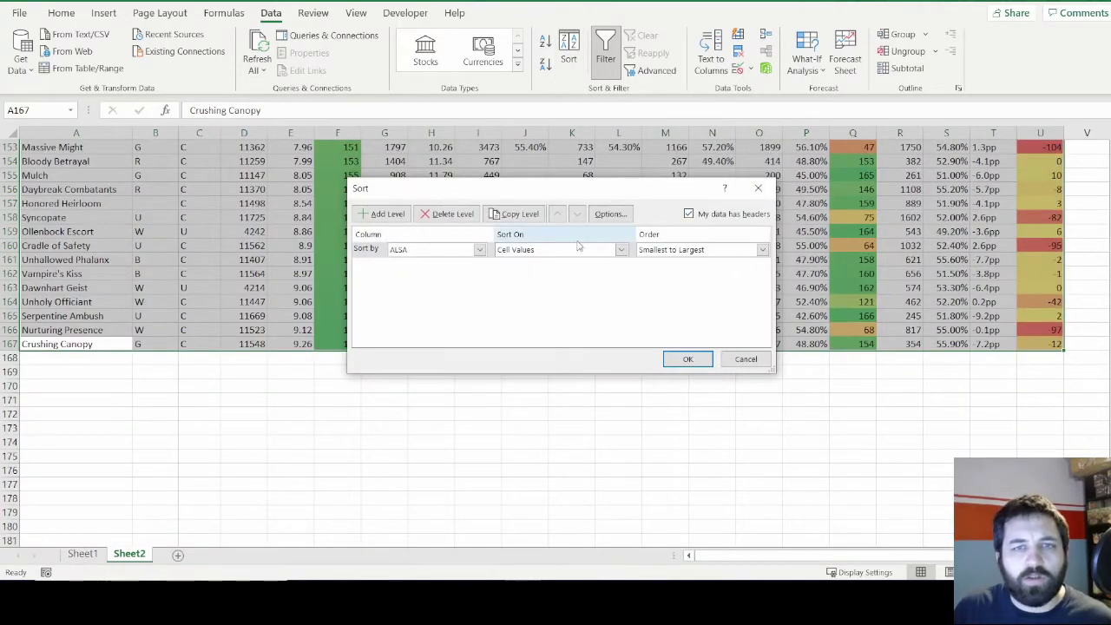
click(480, 250)
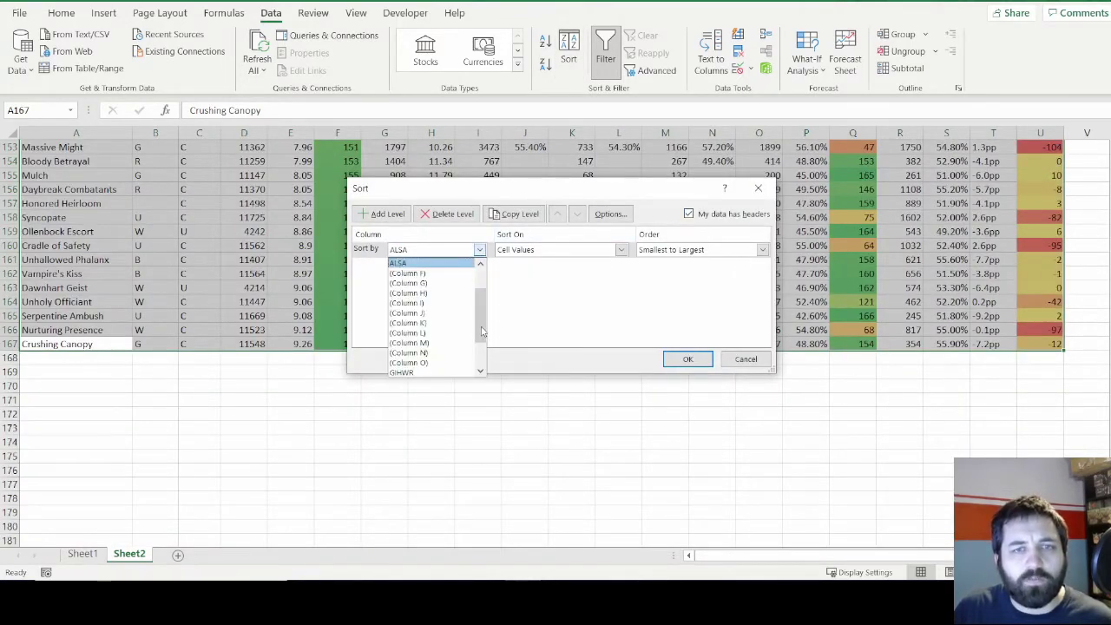
drag(483, 332, 483, 359)
click(410, 369)
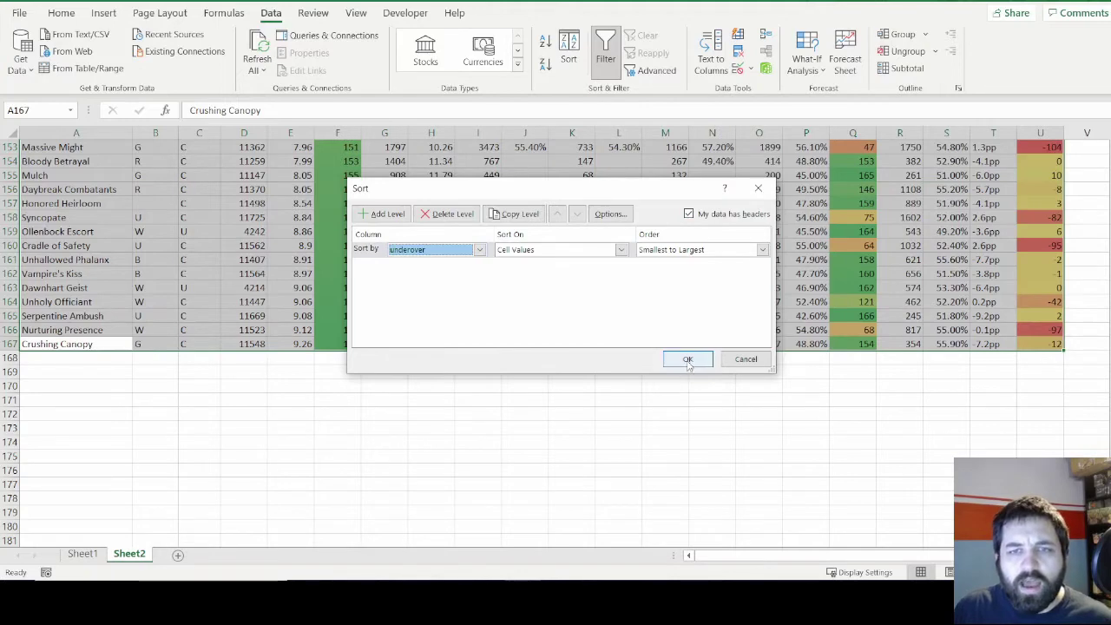
click(688, 360)
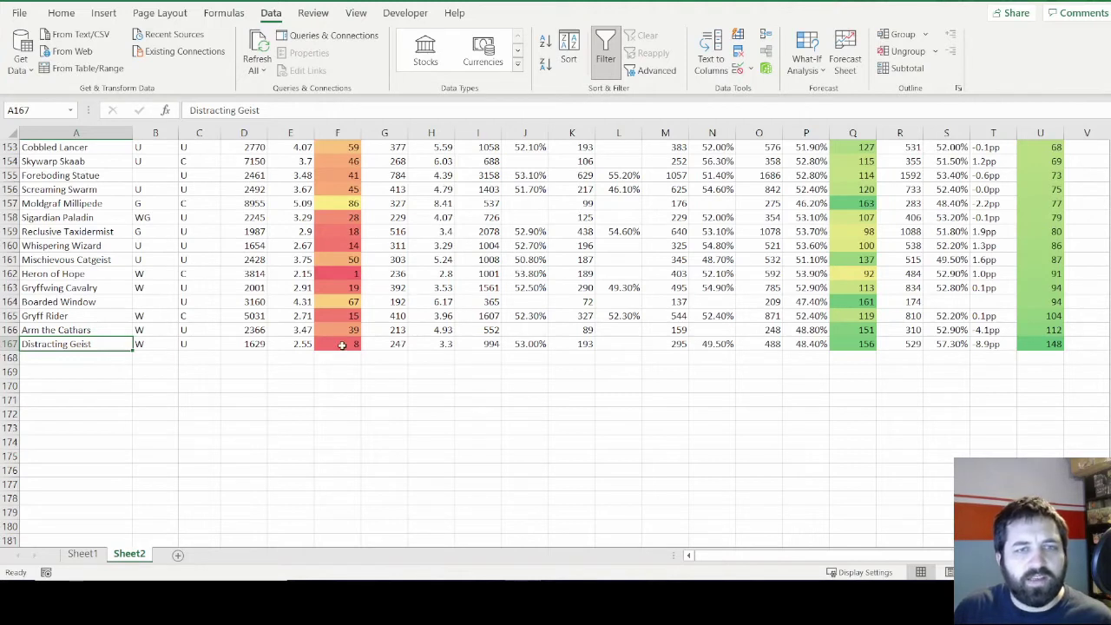
- Compare Distracting Geist's pick-order rank with its GIHWR in the last row of the table
click(342, 346)
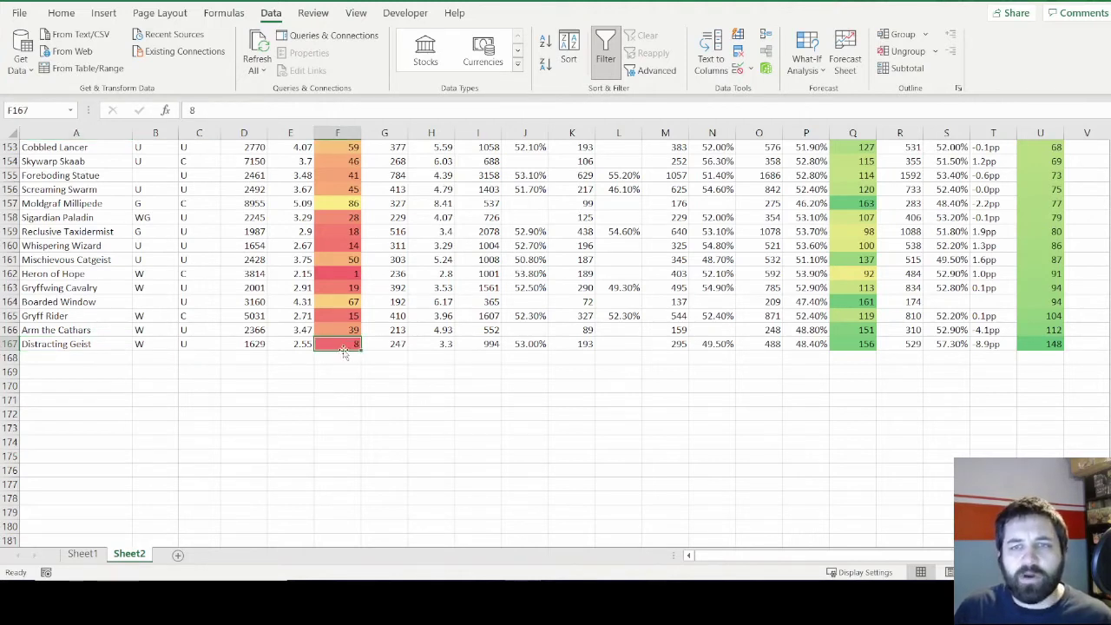
click(799, 347)
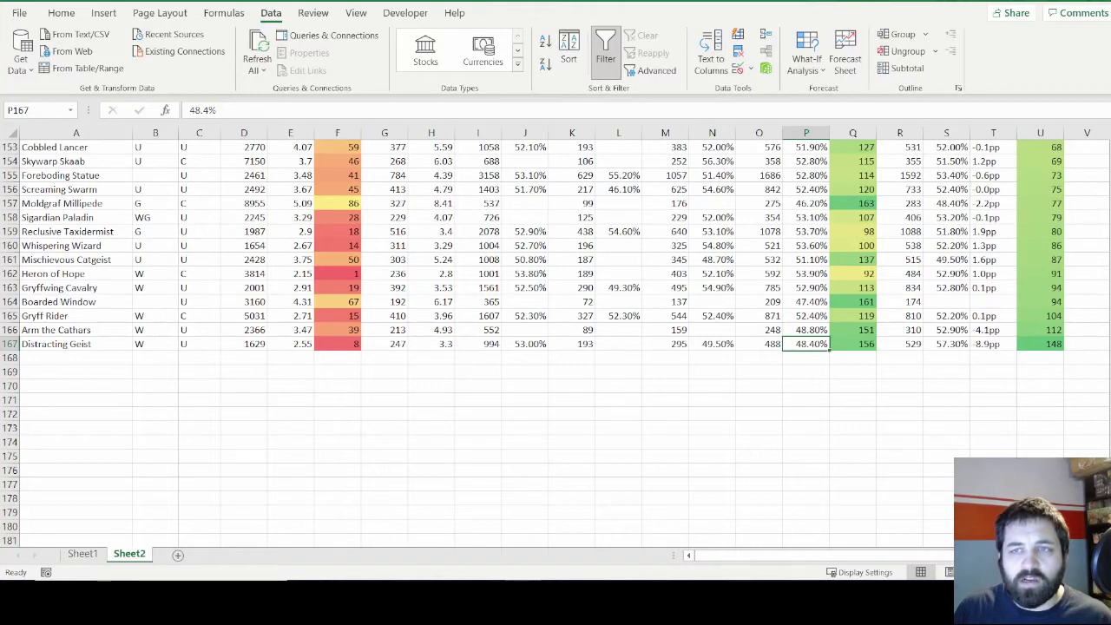
- Examine the pick-order ranks and ALSA values of Wash Away, Massive Might, Wedding Invitation and Nurturing Presence at the start of the table
drag(1103, 196, 1104, 149)
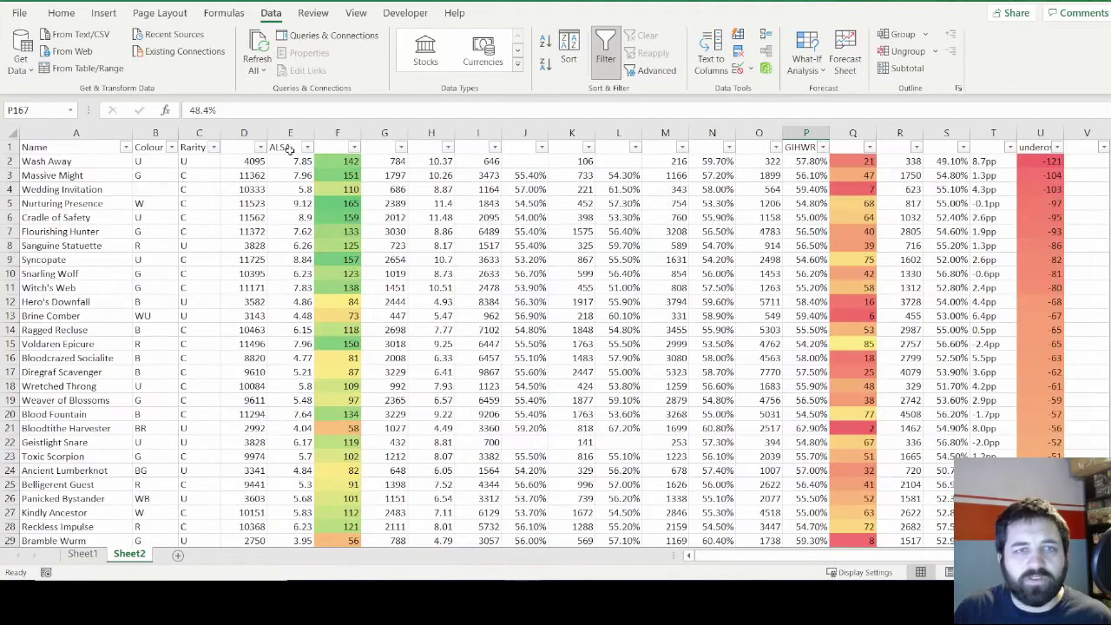
click(75, 165)
click(87, 177)
click(90, 189)
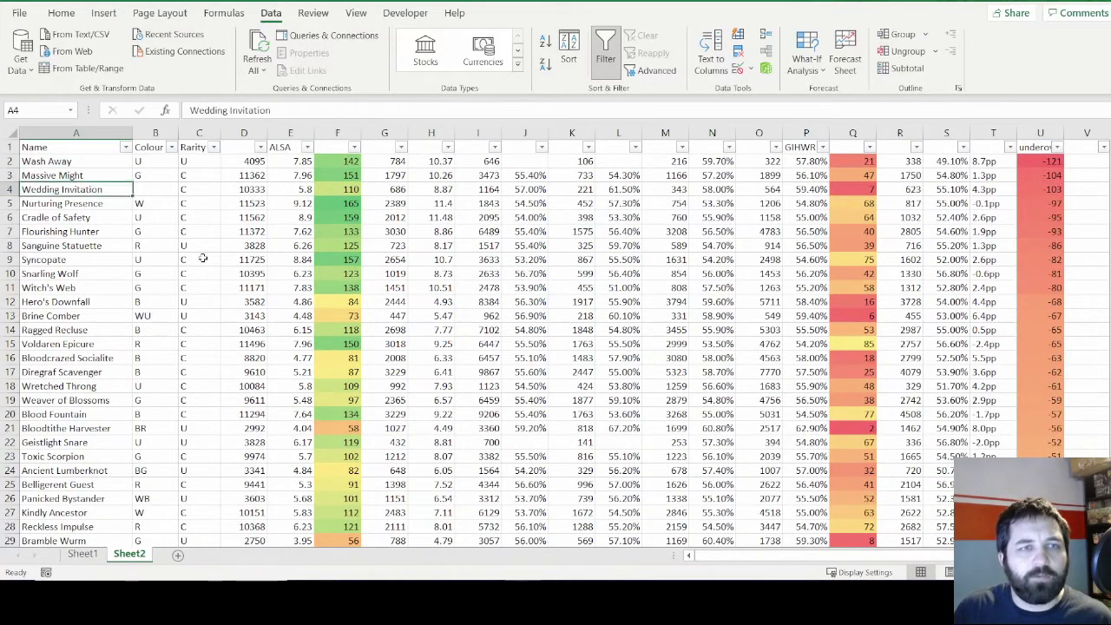
click(92, 205)
drag(345, 163, 347, 206)
drag(285, 163, 295, 207)
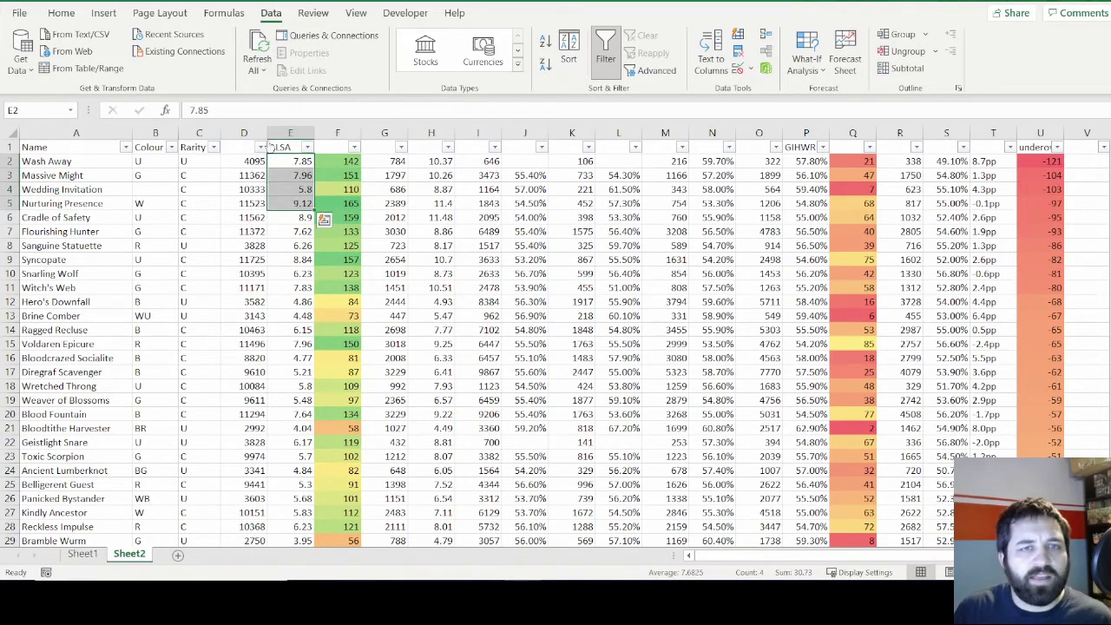
- Compare Wedding Invitation's ALSA and GIHWR, and both columns' values for the first cards in the underover-sorted table
click(295, 190)
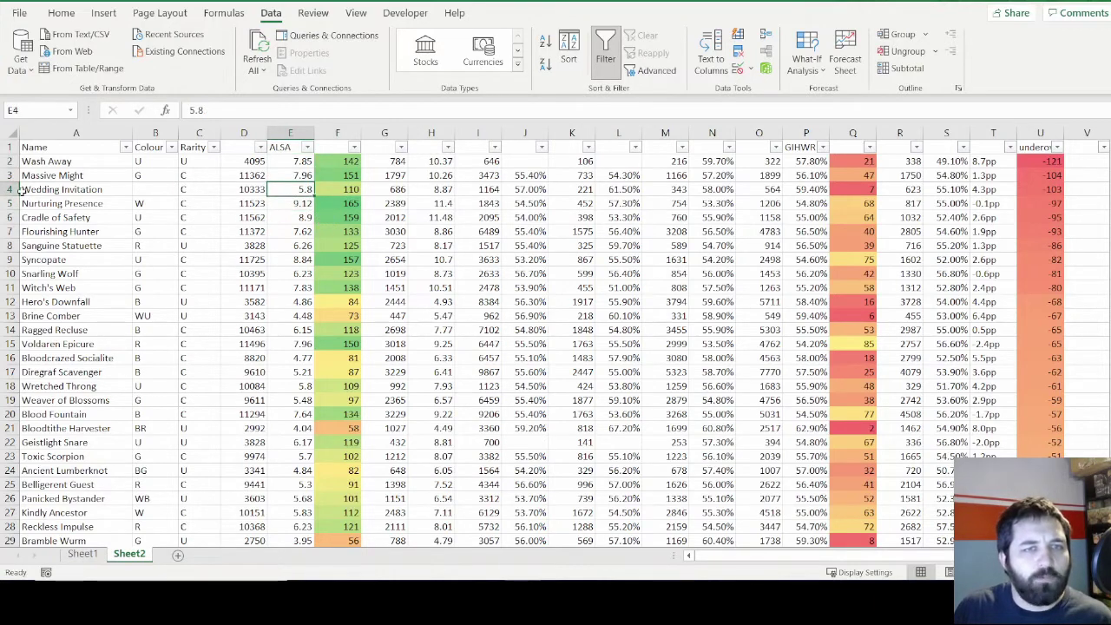
click(813, 190)
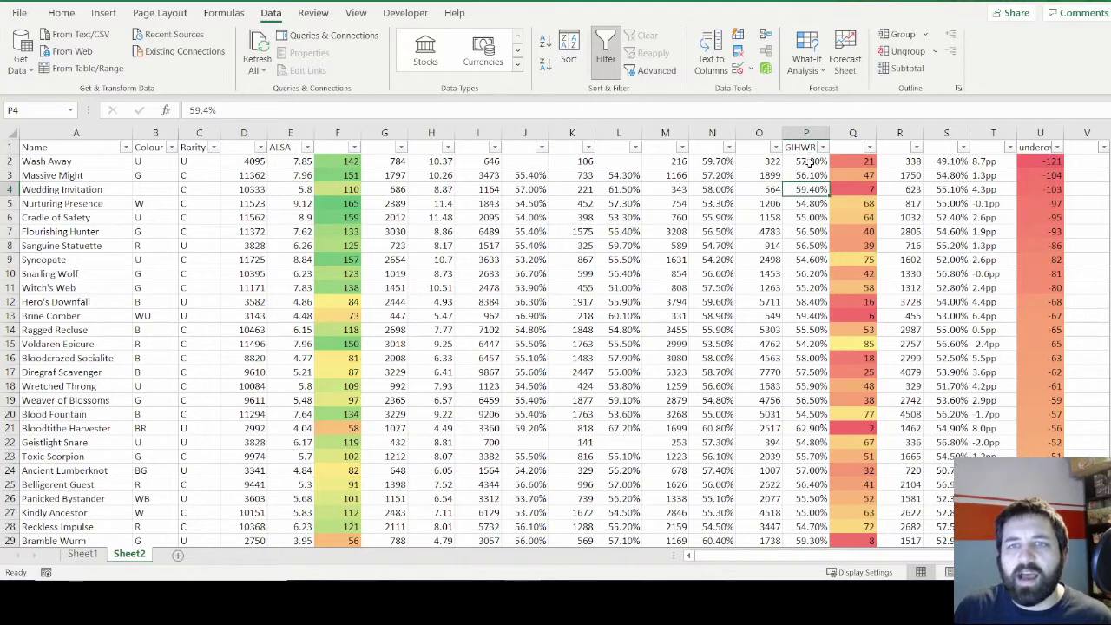
drag(810, 163, 812, 247)
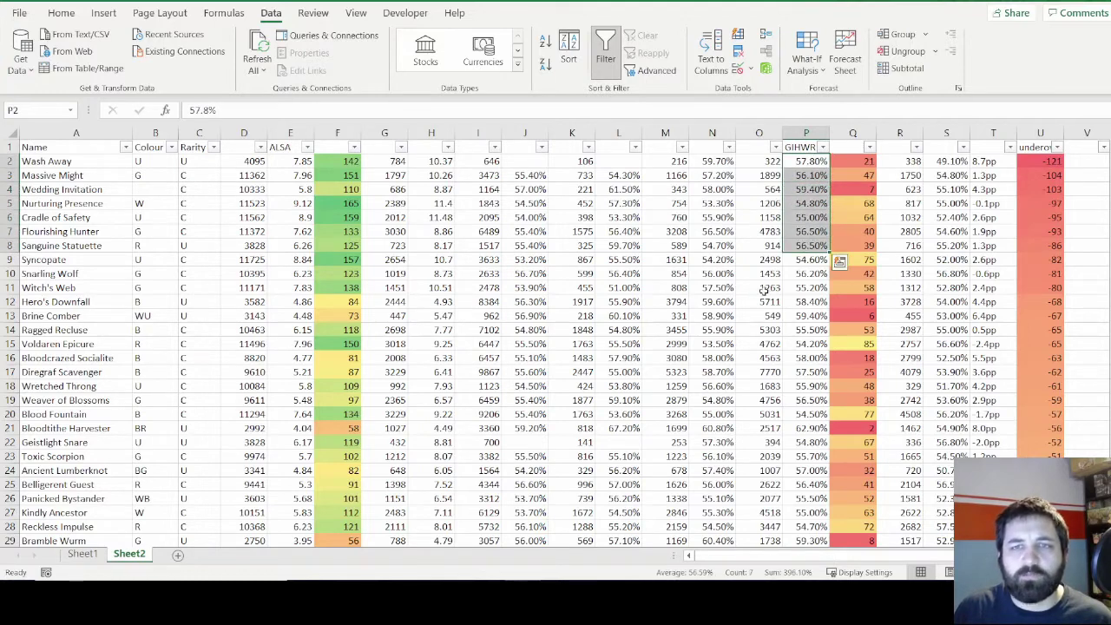
drag(302, 161, 301, 238)
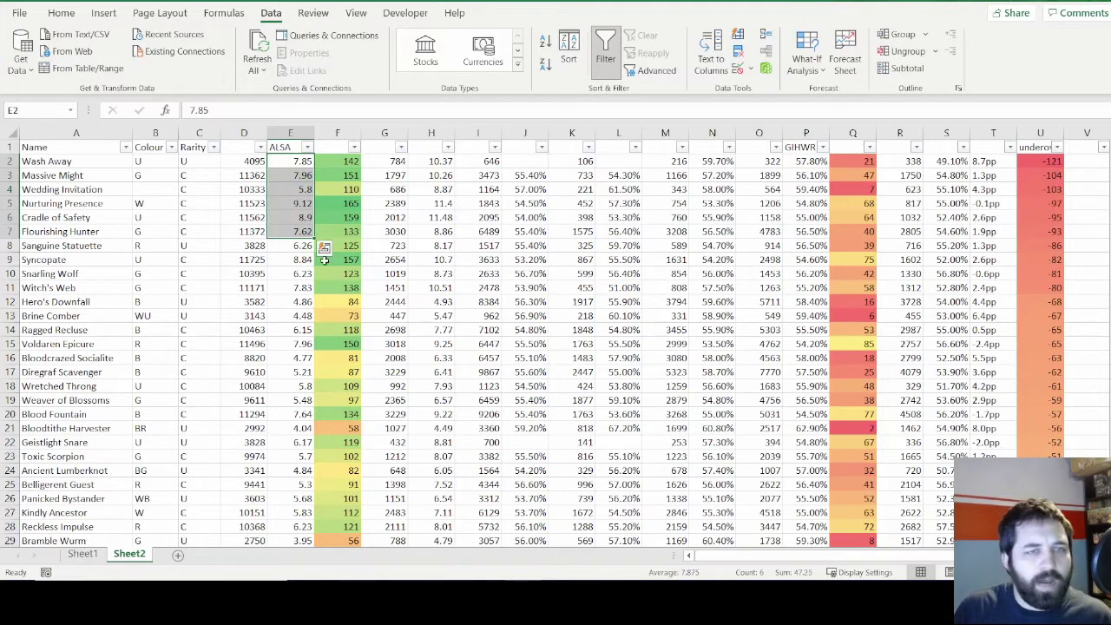
- Review the most undervalued card names from Wash Away to Cradle of Safety, and the Colour entries down to Ragged Recluse
click(61, 164)
click(75, 175)
click(84, 189)
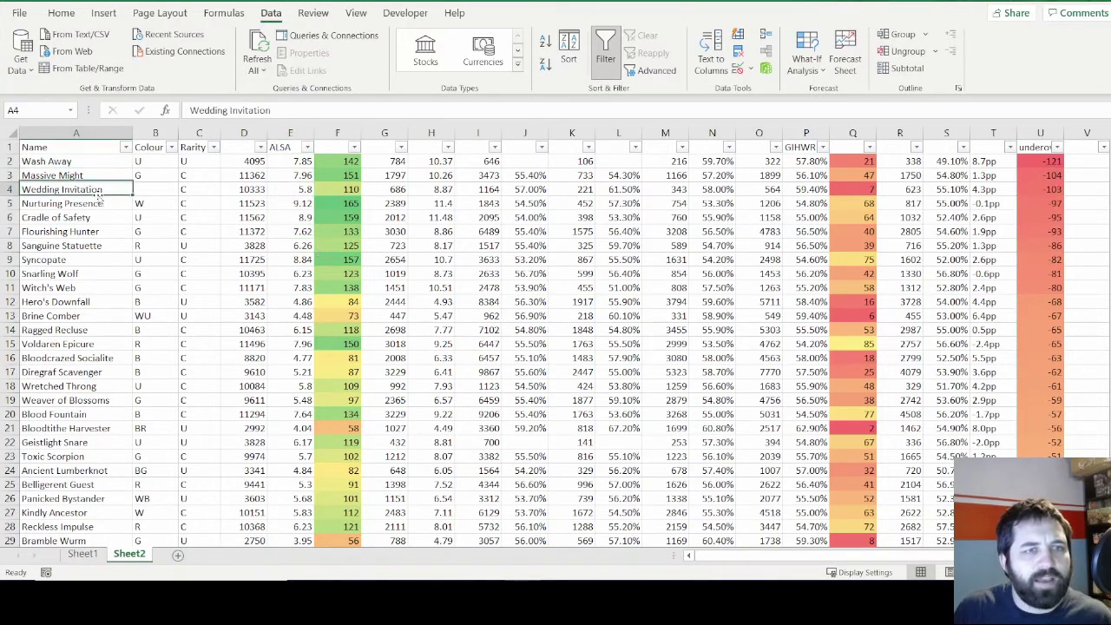
click(99, 205)
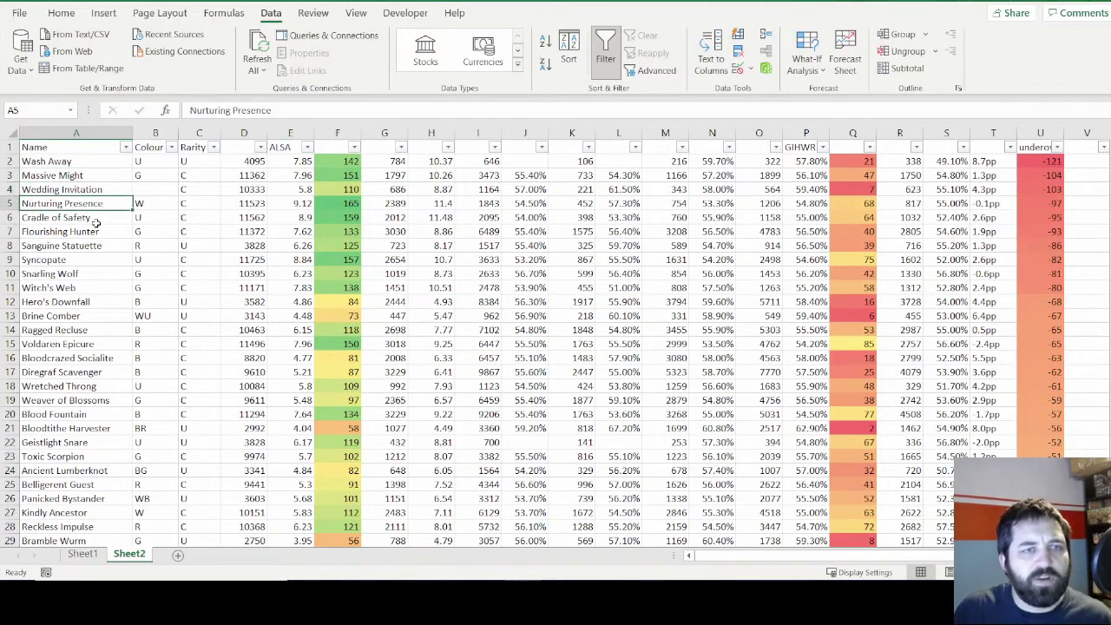
click(95, 221)
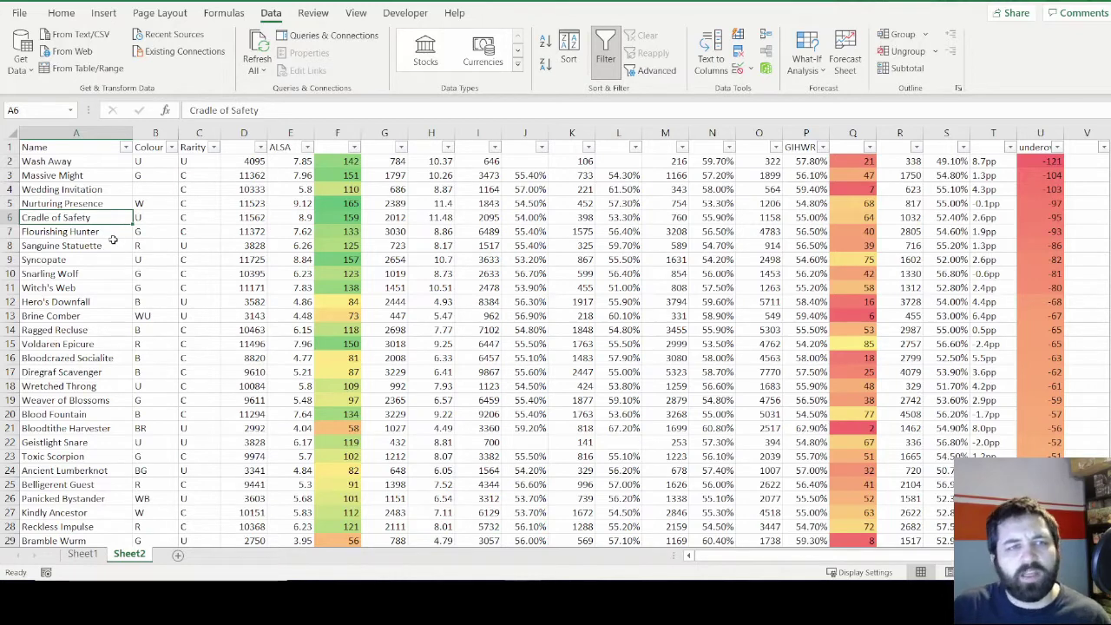
click(80, 189)
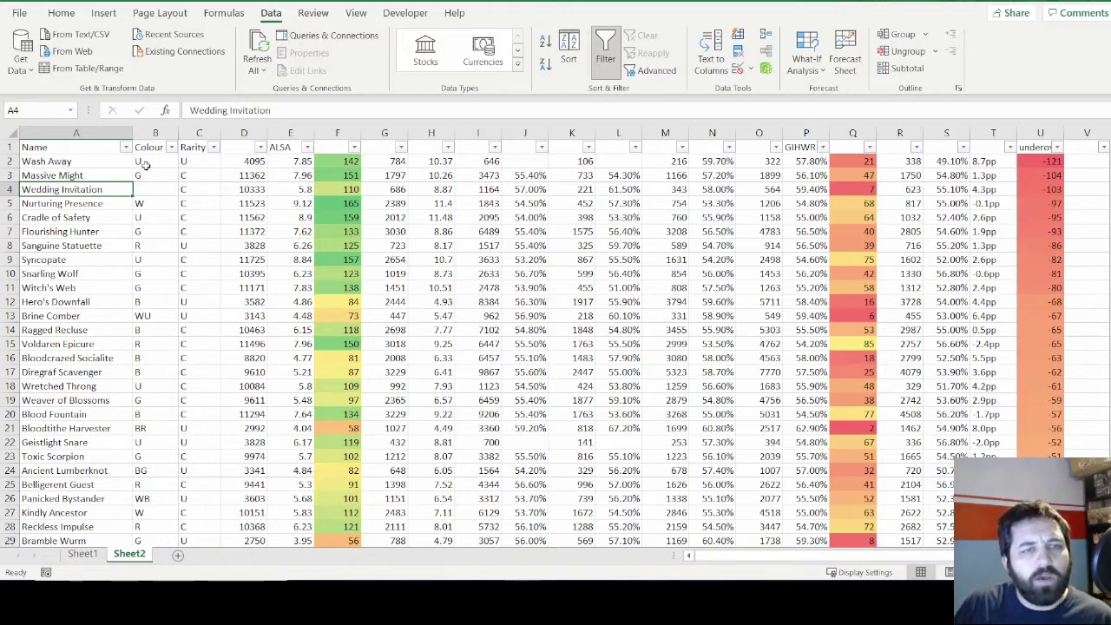
drag(155, 164, 161, 332)
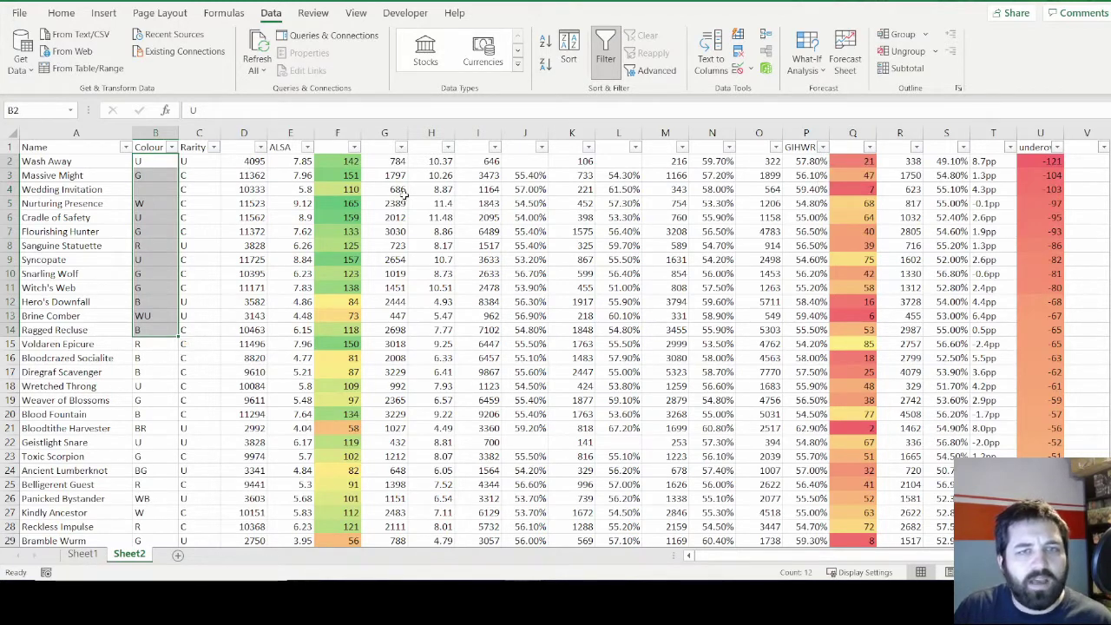
- Examine the full data rows of Wash Away, Wedding Invitation and Sanguine Statuette
mouse_move(762, 161)
mouse_down()
mouse_move(762, 223)
mouse_move(762, 159)
mouse_up()
click(8, 161)
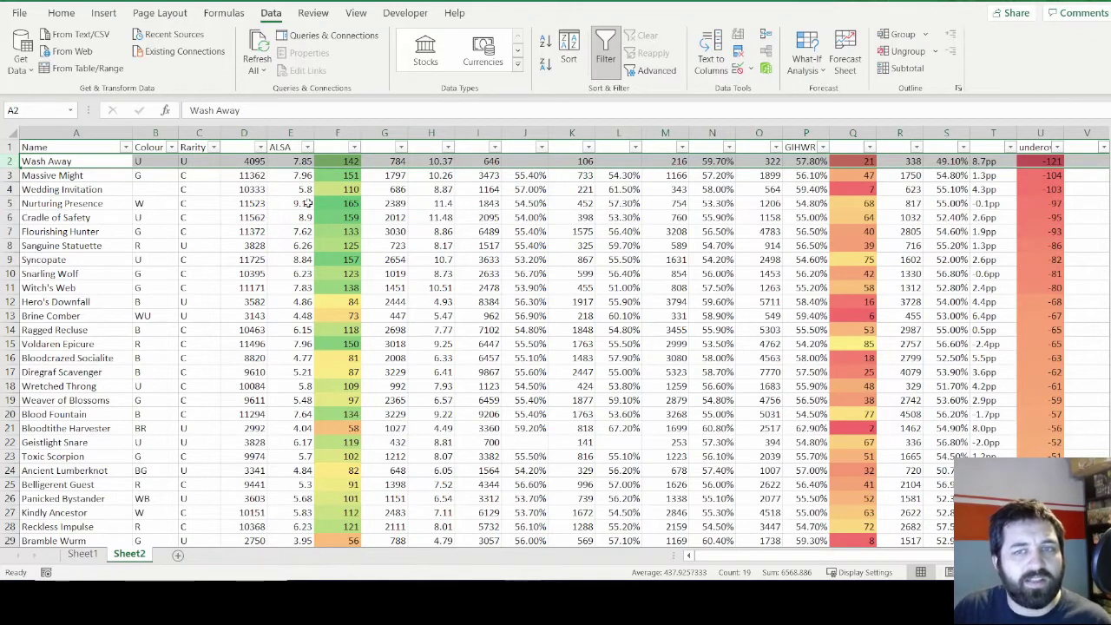
click(9, 189)
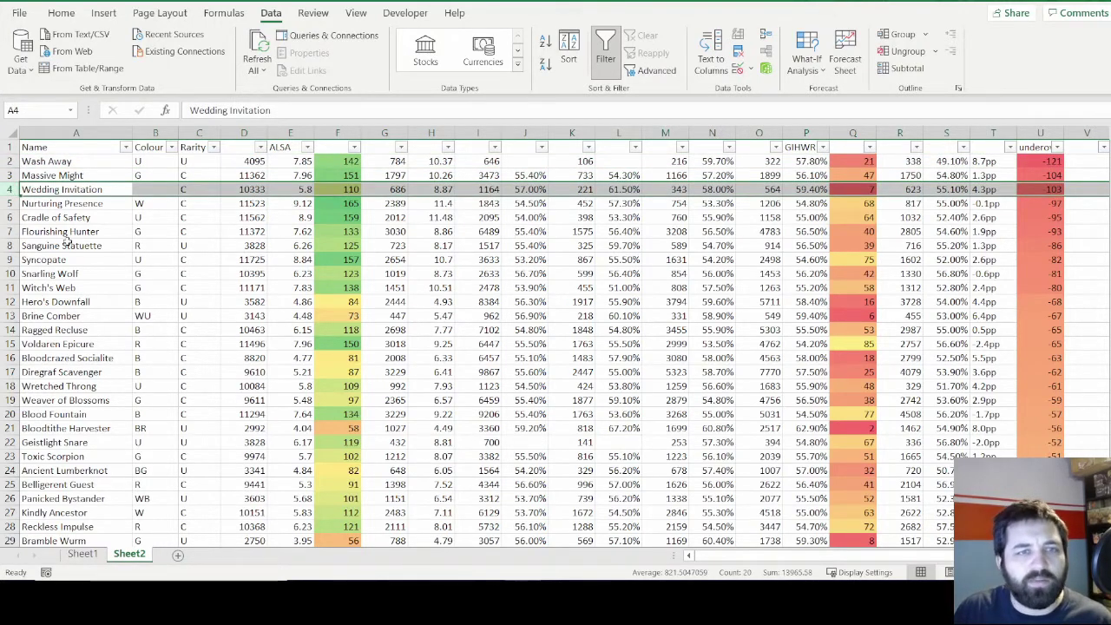
click(10, 246)
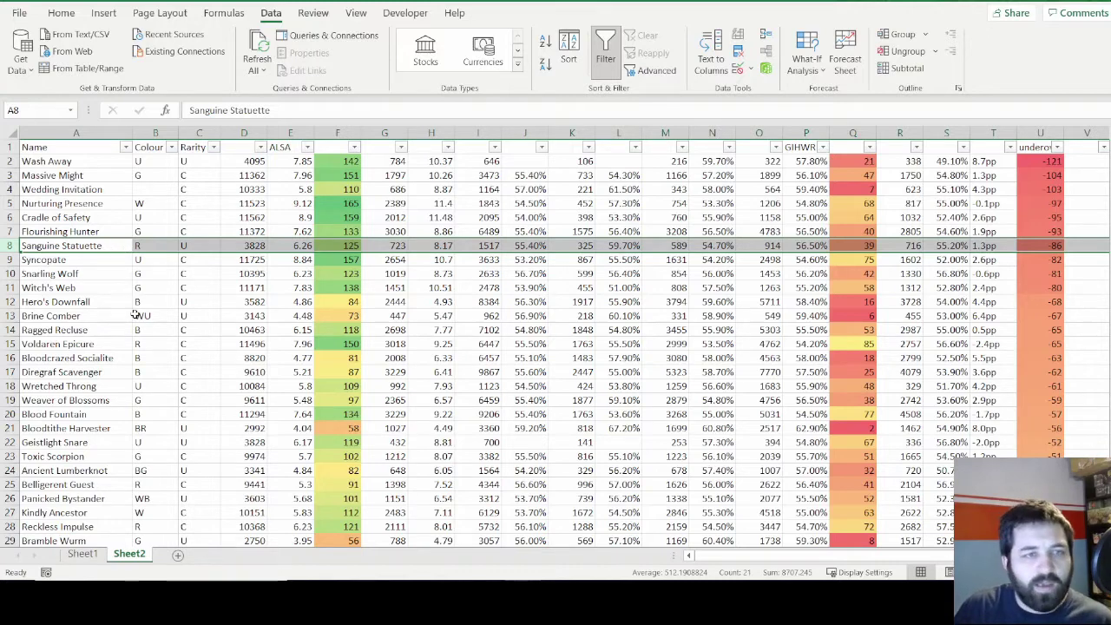
- Examine Brine Comber's colour pair, rarity, ALSA and pick-order rank
click(87, 319)
drag(87, 320, 353, 318)
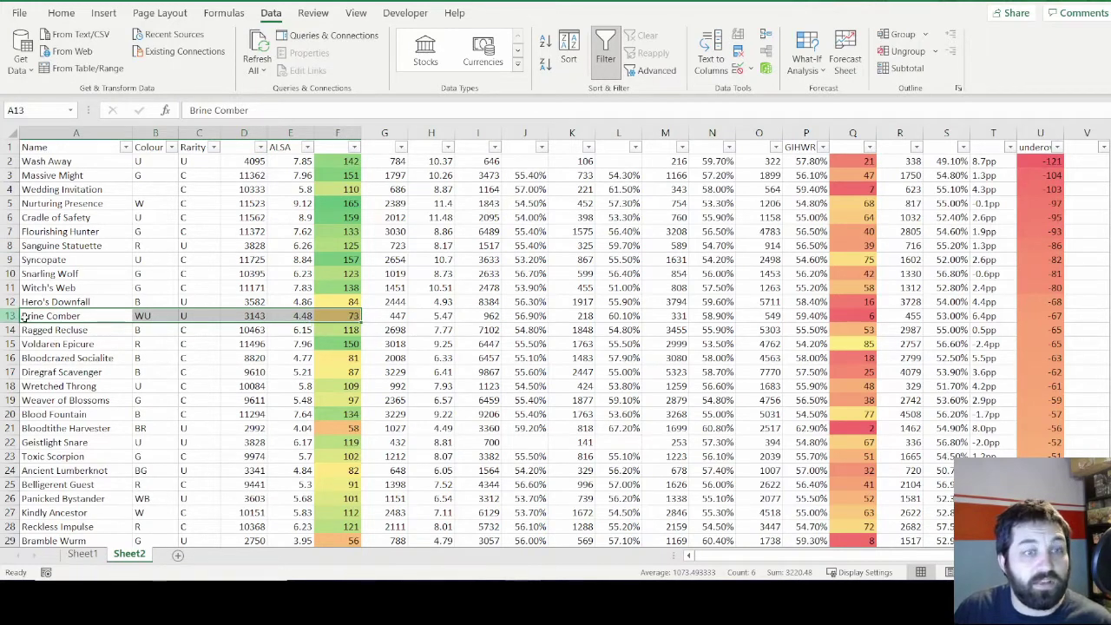
click(158, 317)
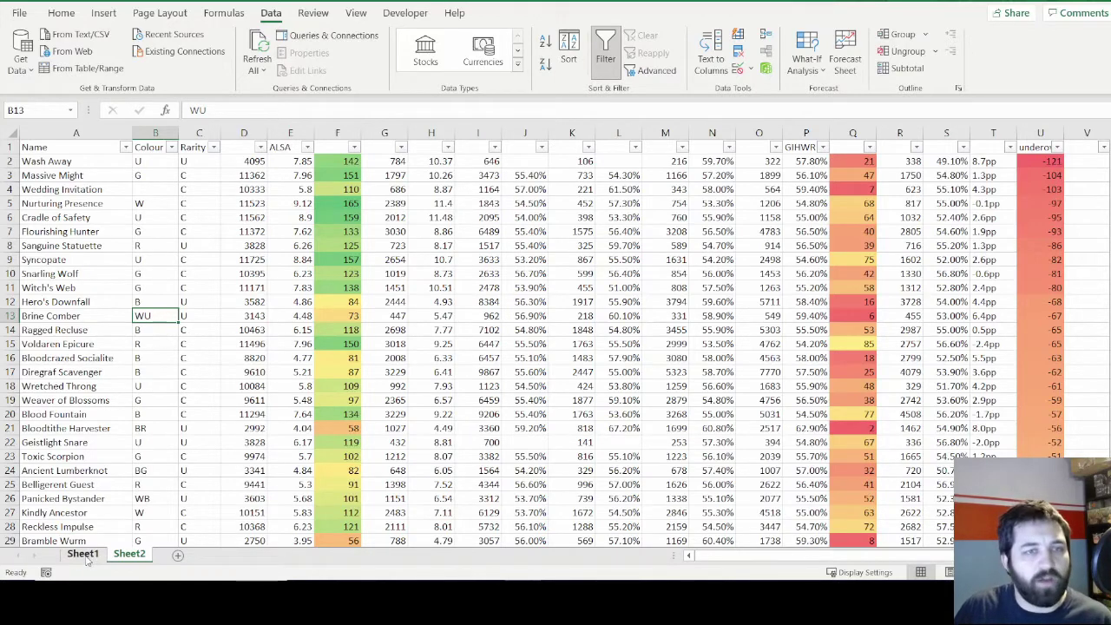
- Check the QuickDraft win rate of Azorius in the QD WR row on Sheet1
click(83, 554)
key(Up)
key(Up)
key(Up)
key(Left)
key(Left)
key(Left)
key(Left)
key(Left)
key(Left)
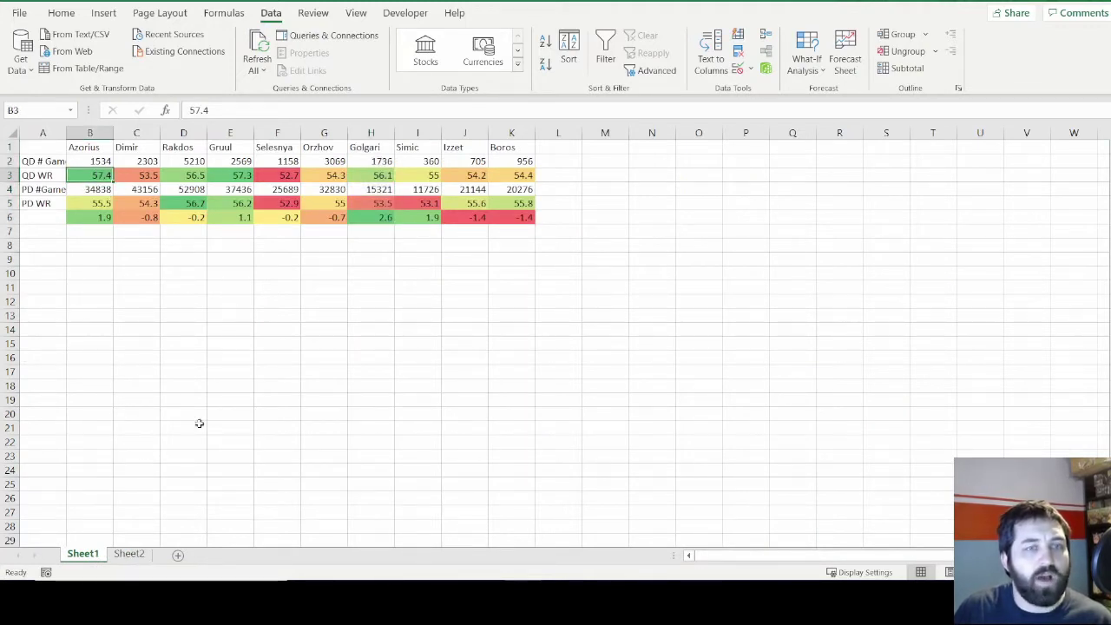
- Sort the card table on Sheet2 by ALSA, from smallest to largest
click(129, 554)
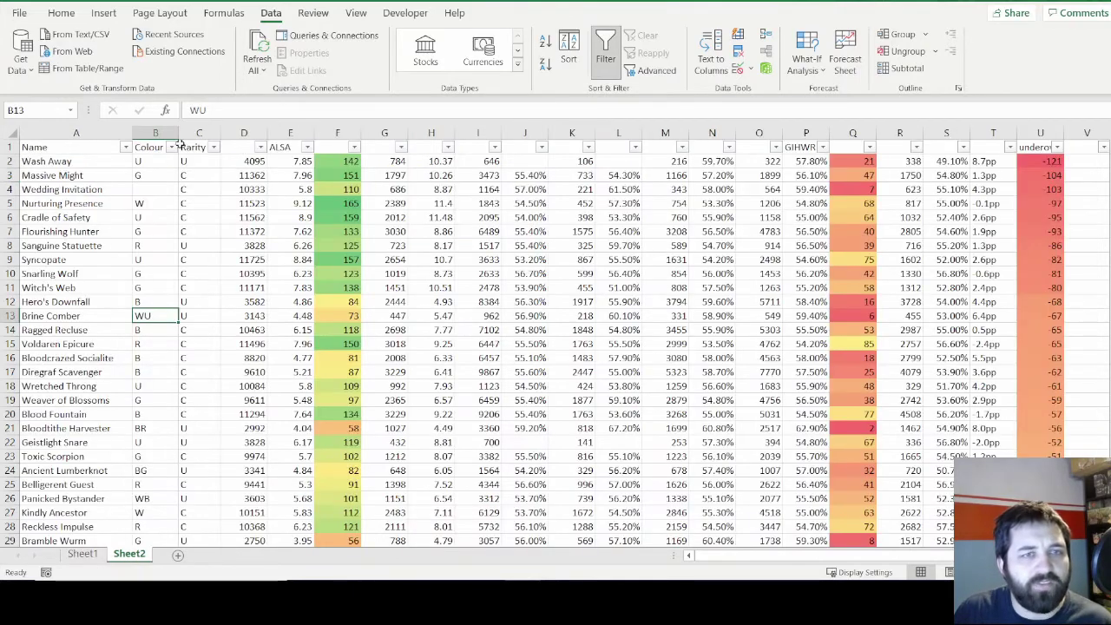
click(569, 47)
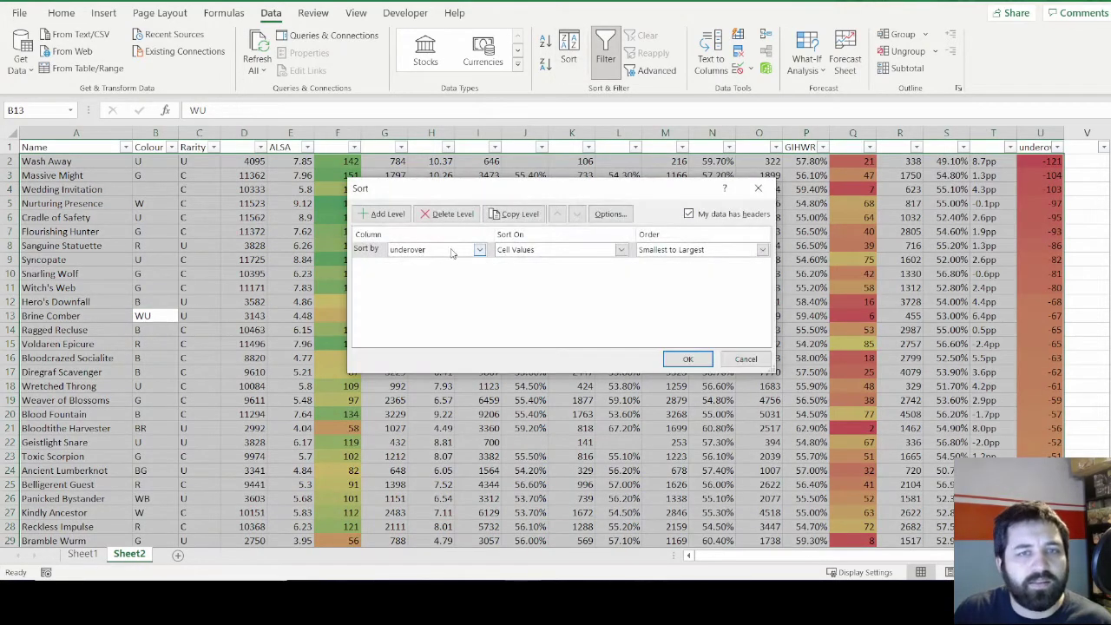
click(479, 249)
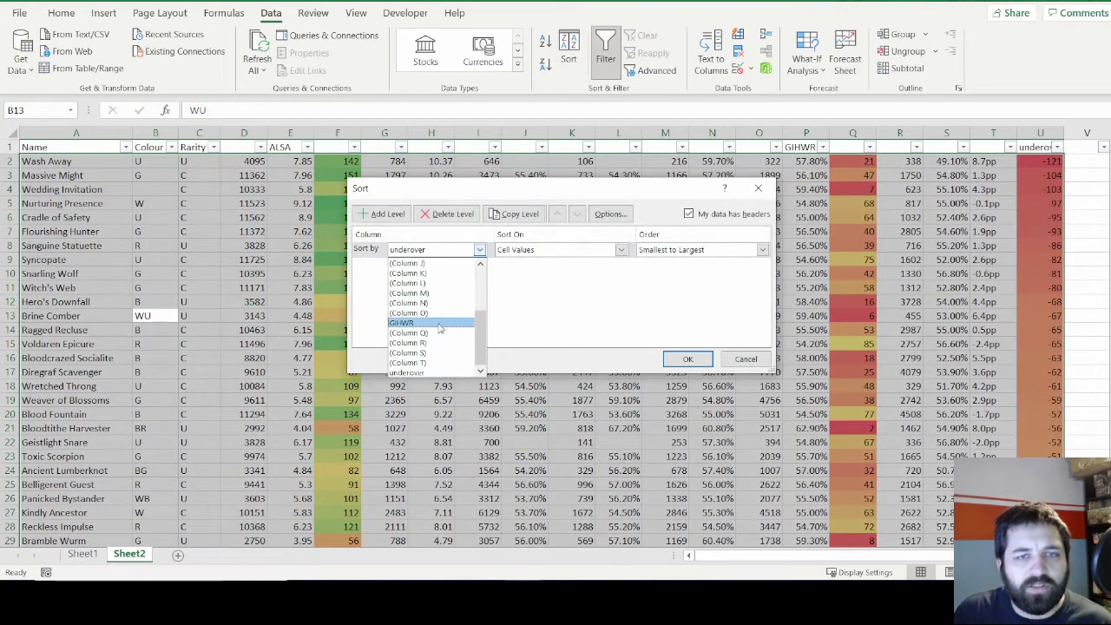
click(489, 352)
click(479, 249)
drag(483, 334, 478, 263)
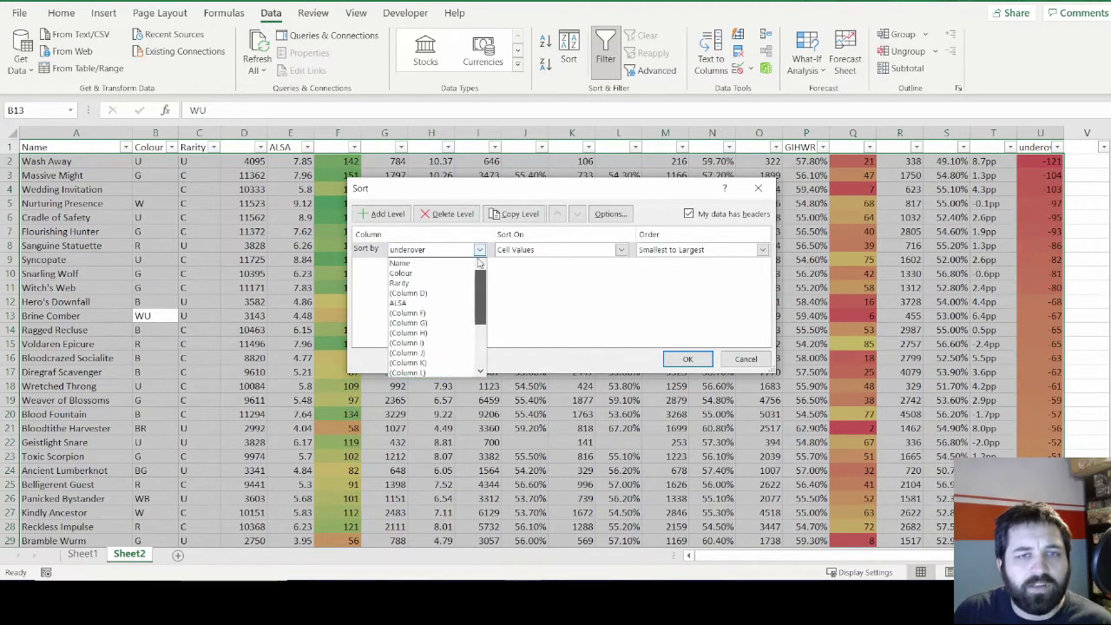
click(438, 313)
click(683, 359)
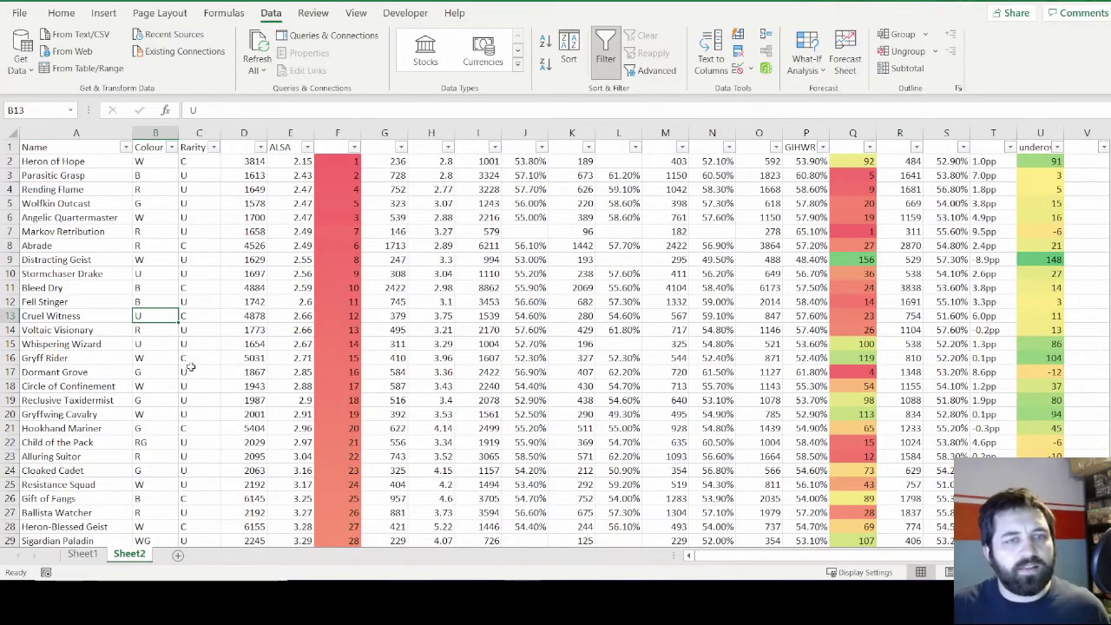
- Examine the Colour entries of the early-picked two-colour cards Child of the Pack, Sigardian Paladin, Wandering Mind and Markov Purifier
click(151, 445)
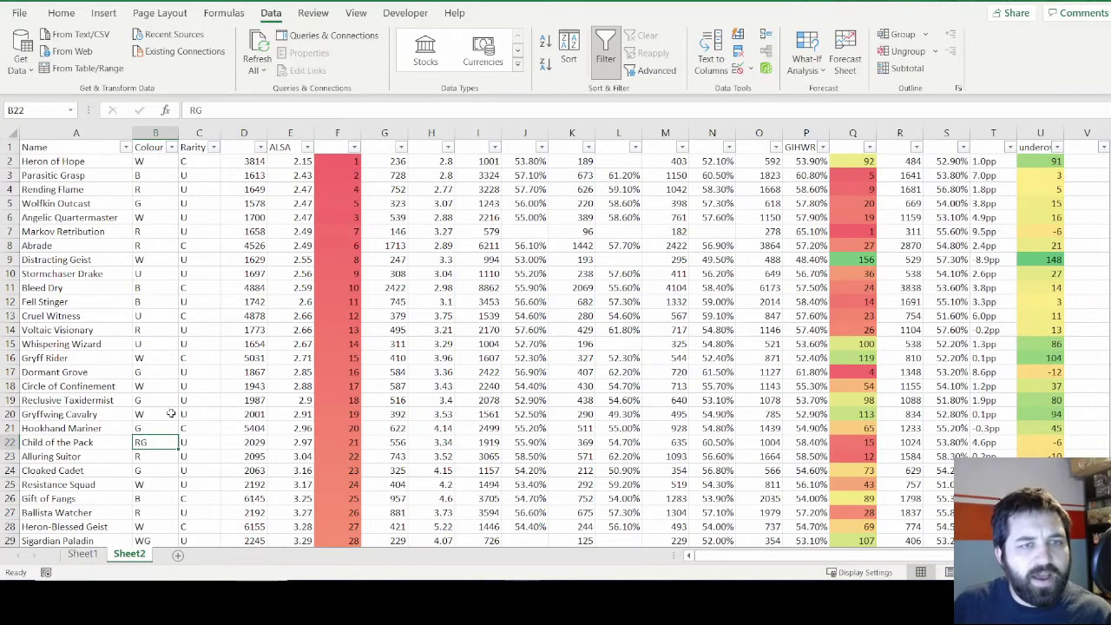
scroll(173, 428, down, 2)
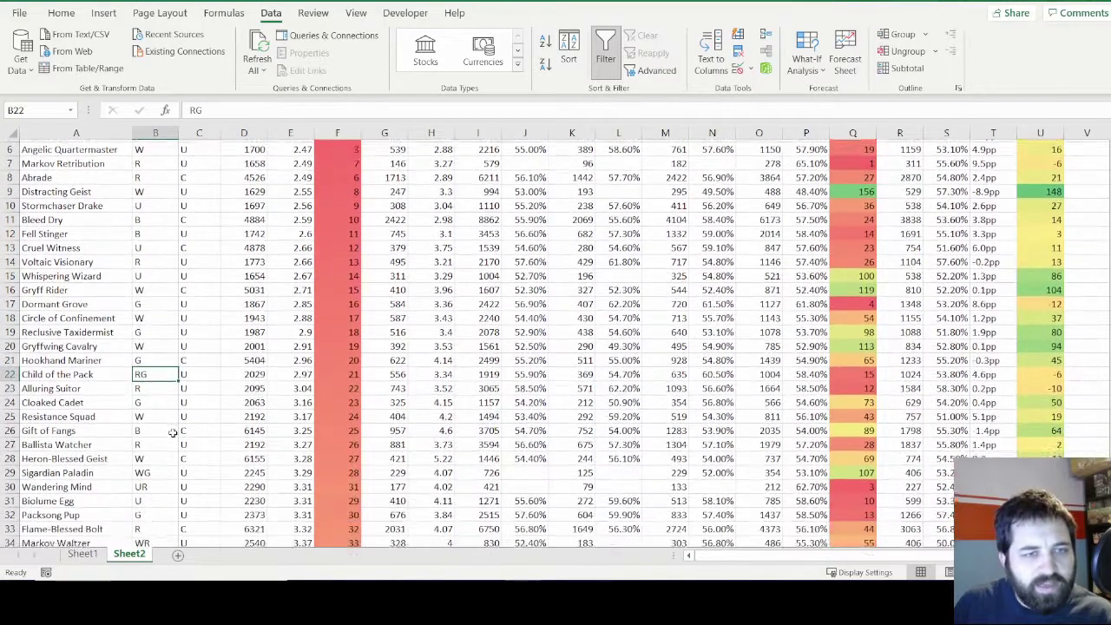
click(167, 456)
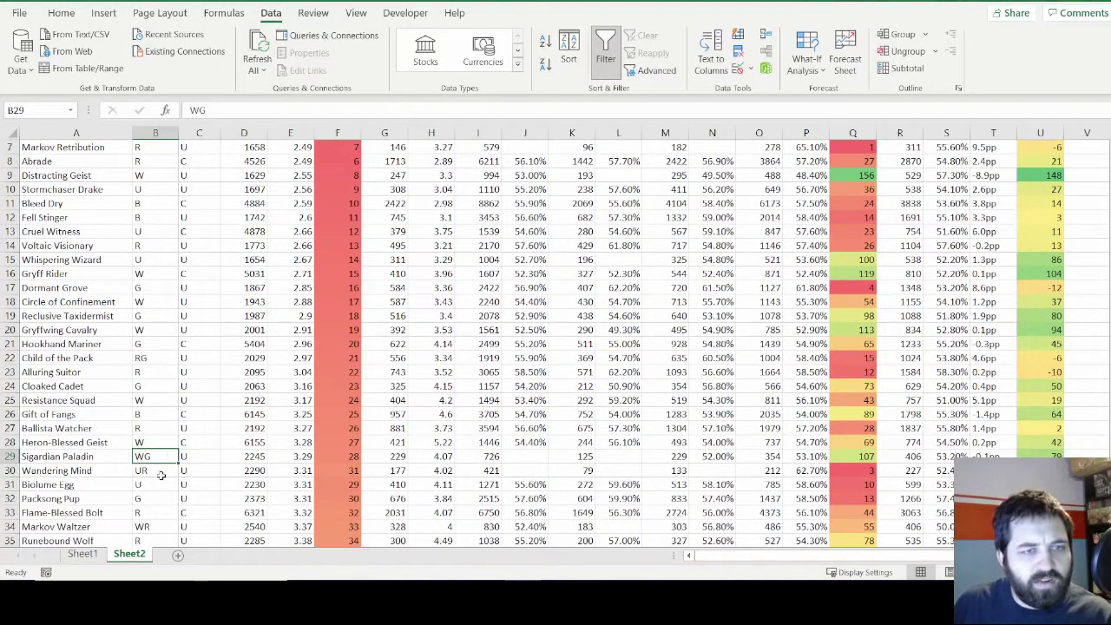
click(159, 473)
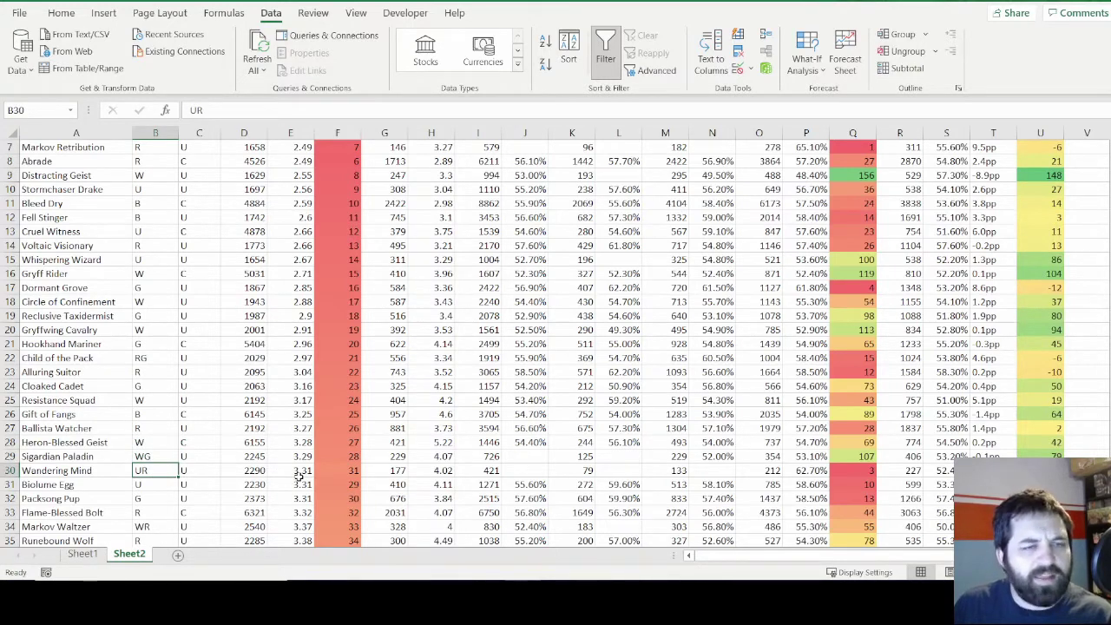
click(151, 458)
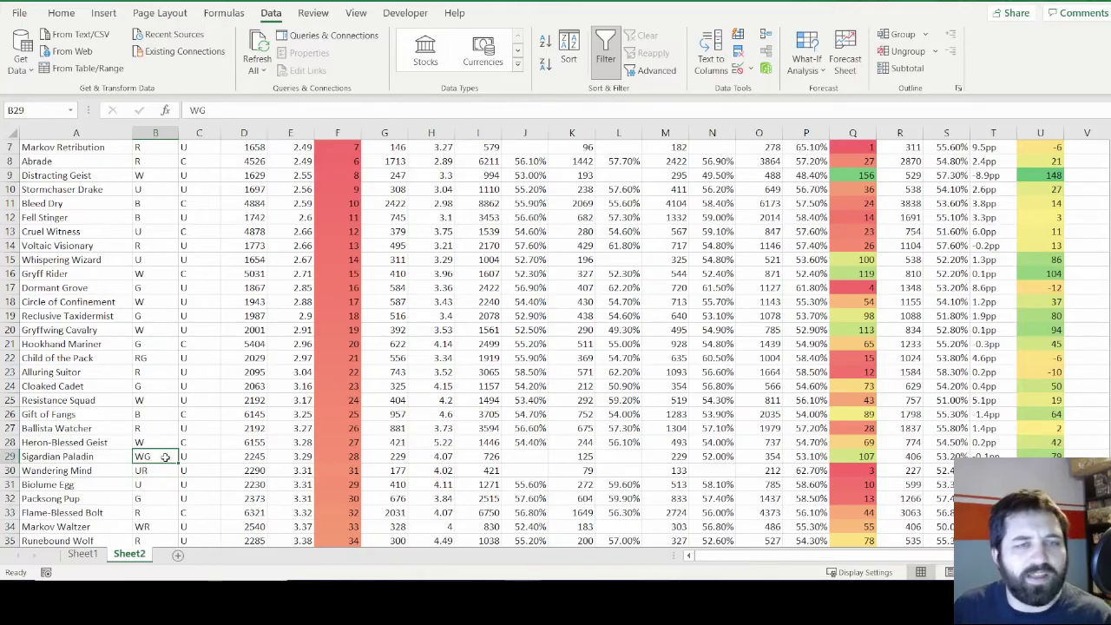
scroll(165, 452, up, 2)
scroll(165, 425, down, 3)
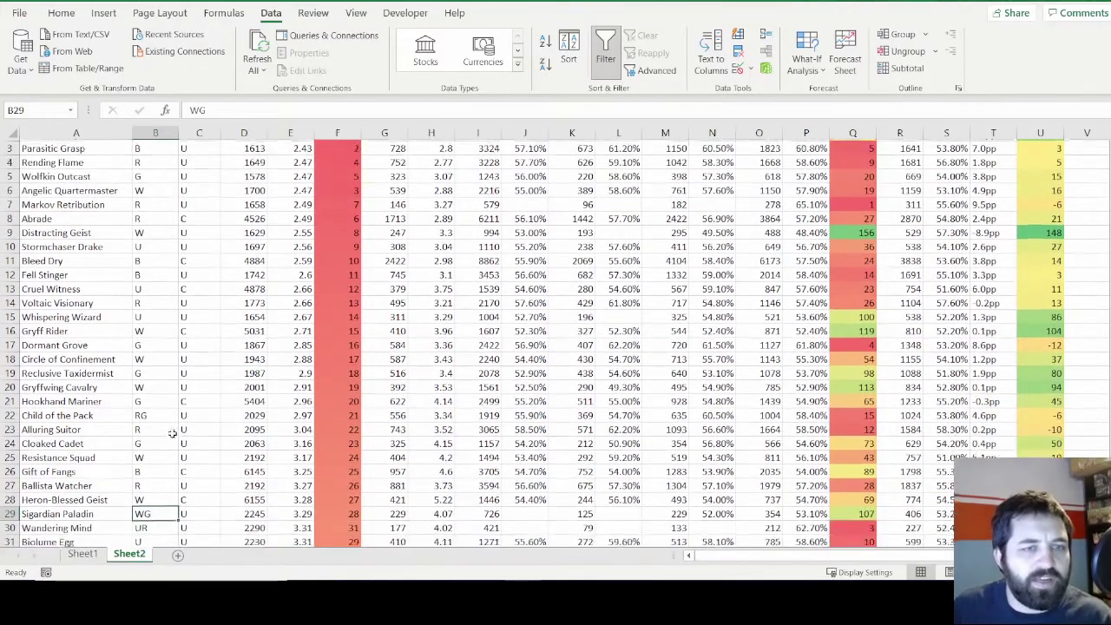
click(152, 317)
scroll(216, 441, down, 6)
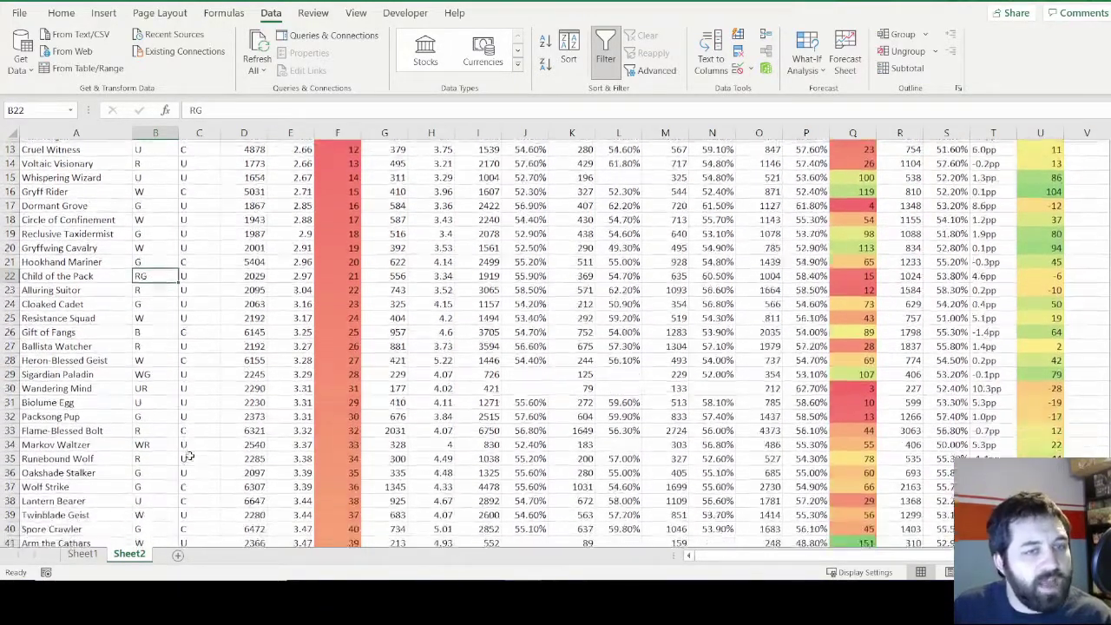
click(154, 415)
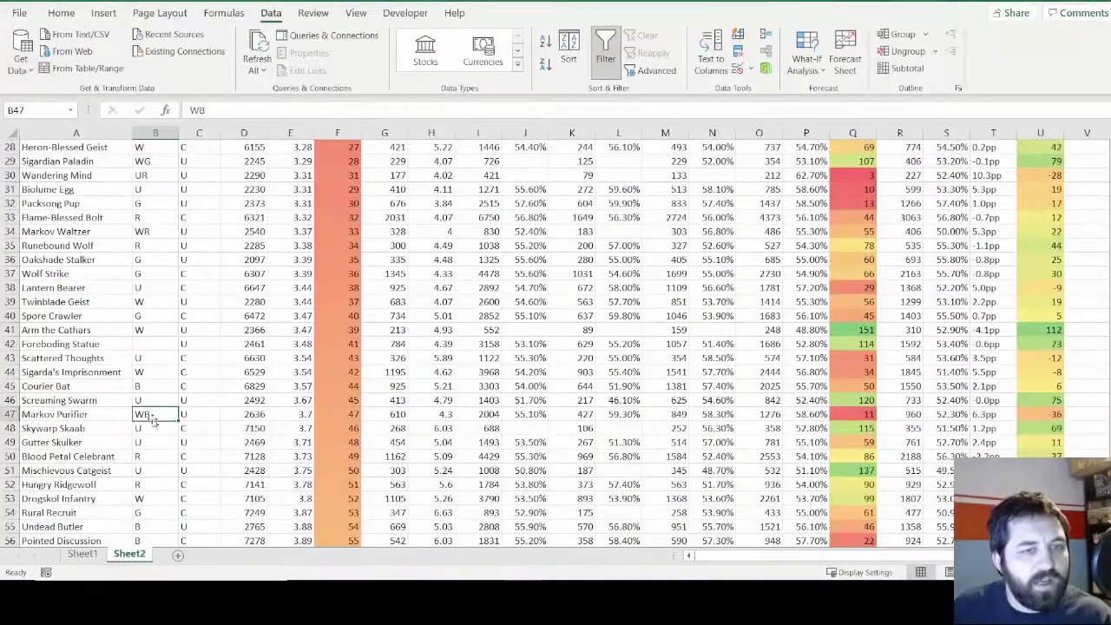
scroll(184, 461, down, 4)
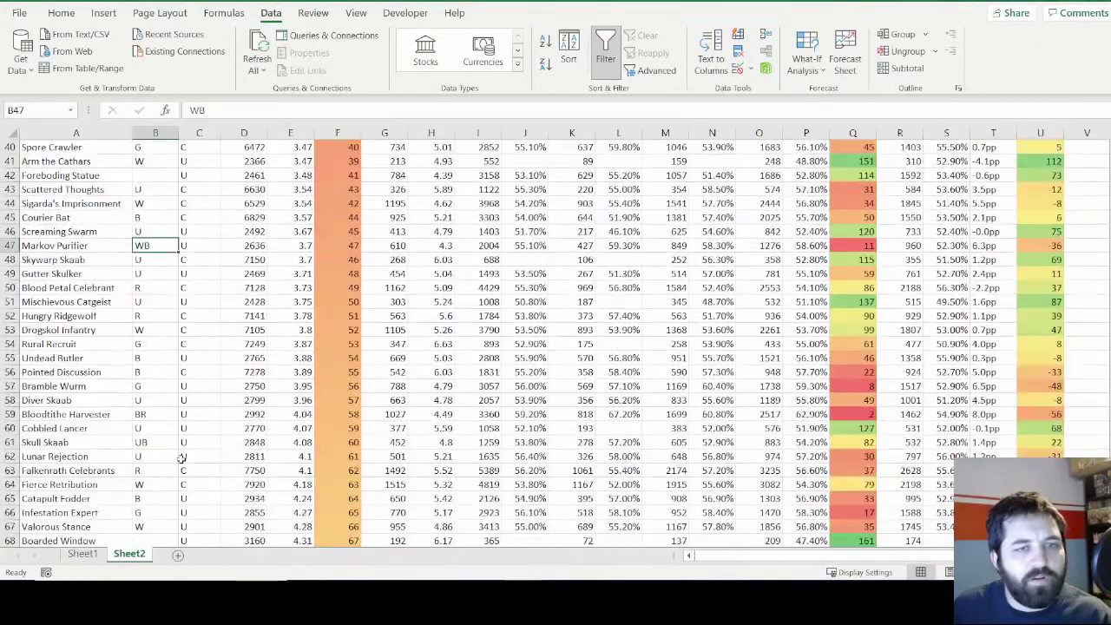
- Check Bloodtithe Harvester's colour pair and GIHWR rank, and compare them with Markov Retribution's row from name to GIHWR rank
click(156, 416)
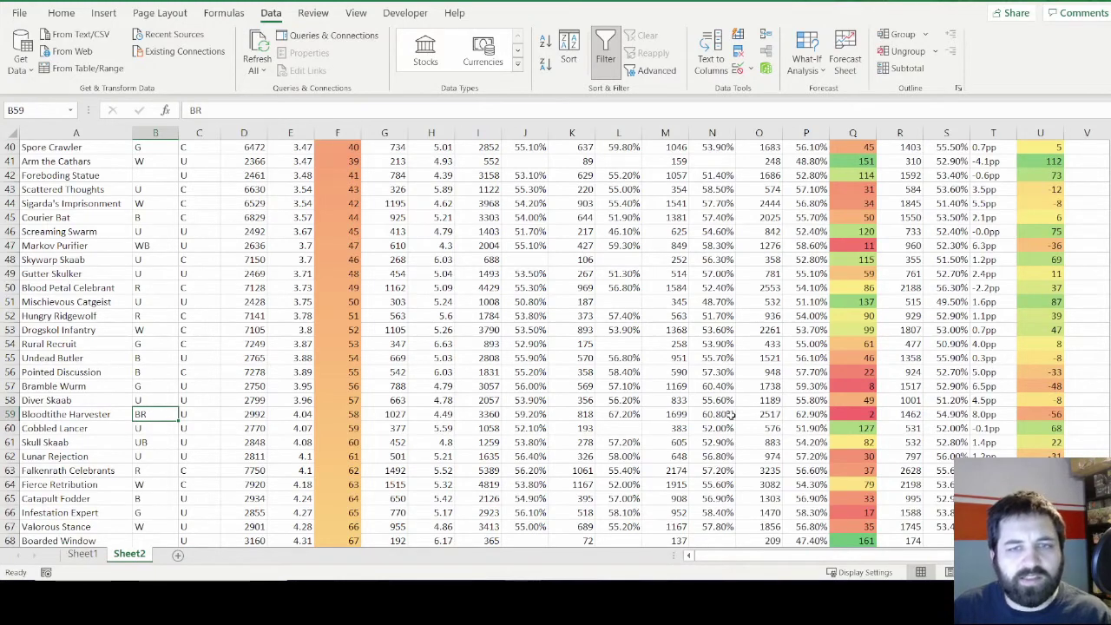
click(847, 415)
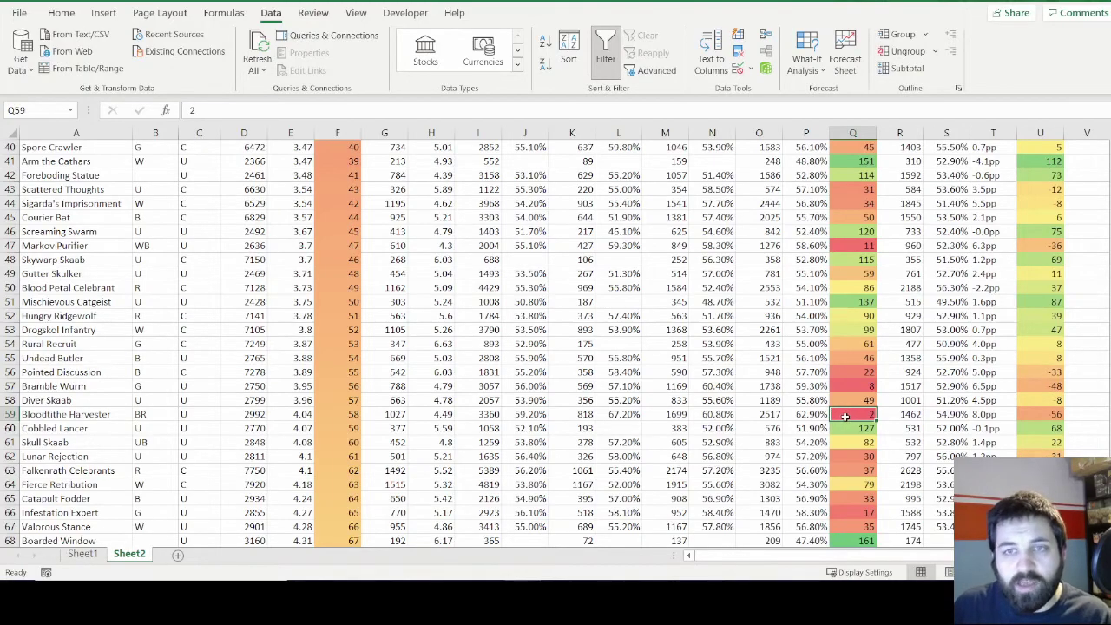
scroll(845, 416, up, 13)
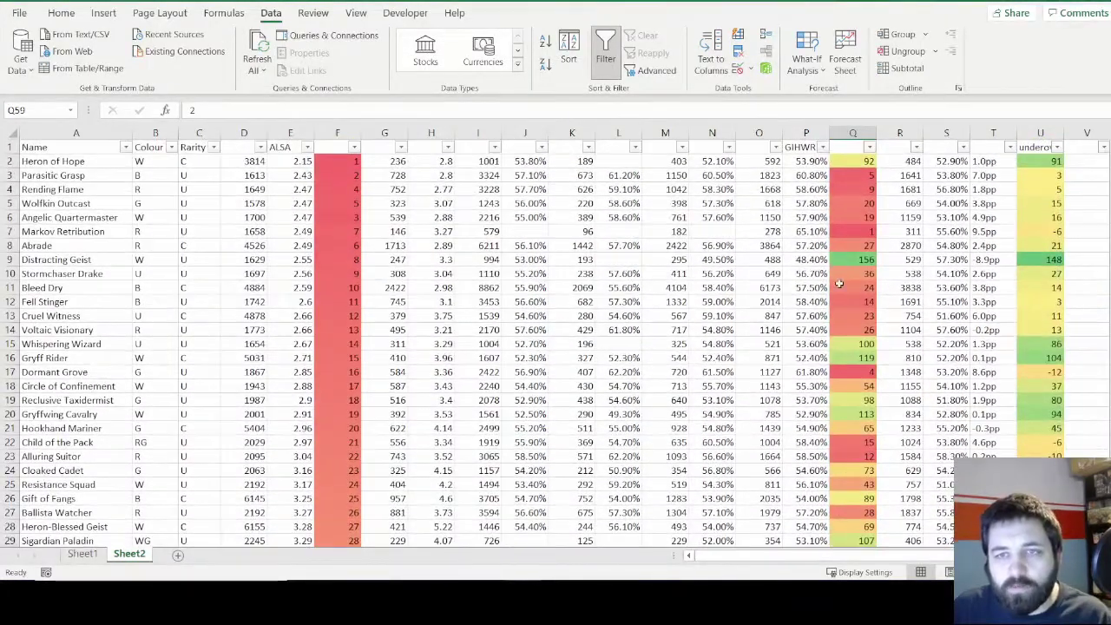
drag(854, 231, 62, 232)
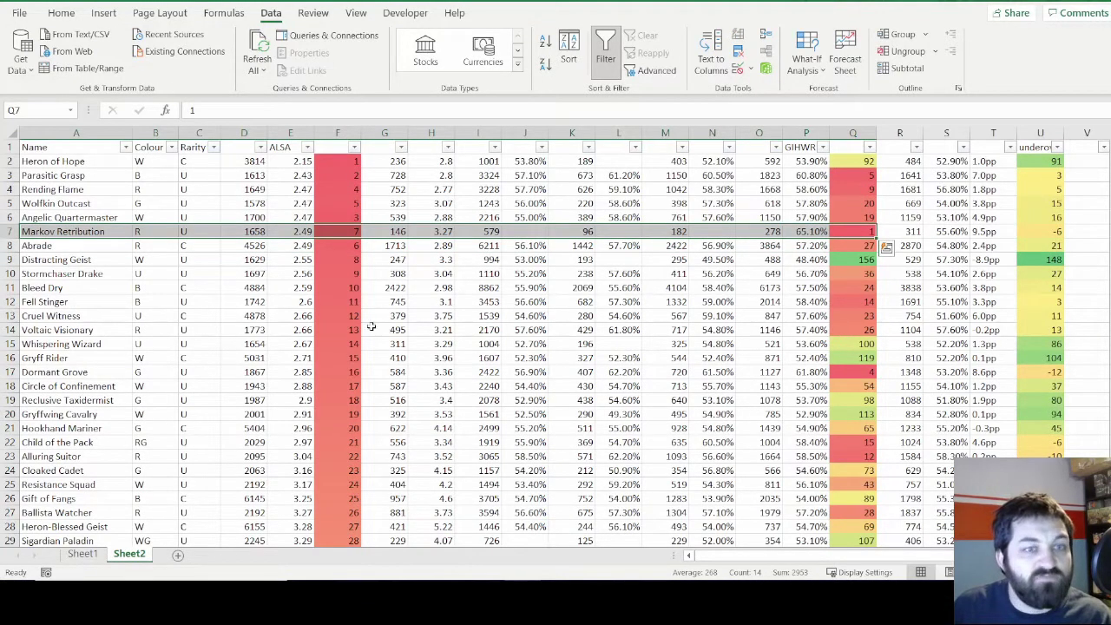
- Review the mid-pick two-colour cards, checking the Colour entries of Markov Purifier and Skull Skaab
scroll(191, 361, down, 9)
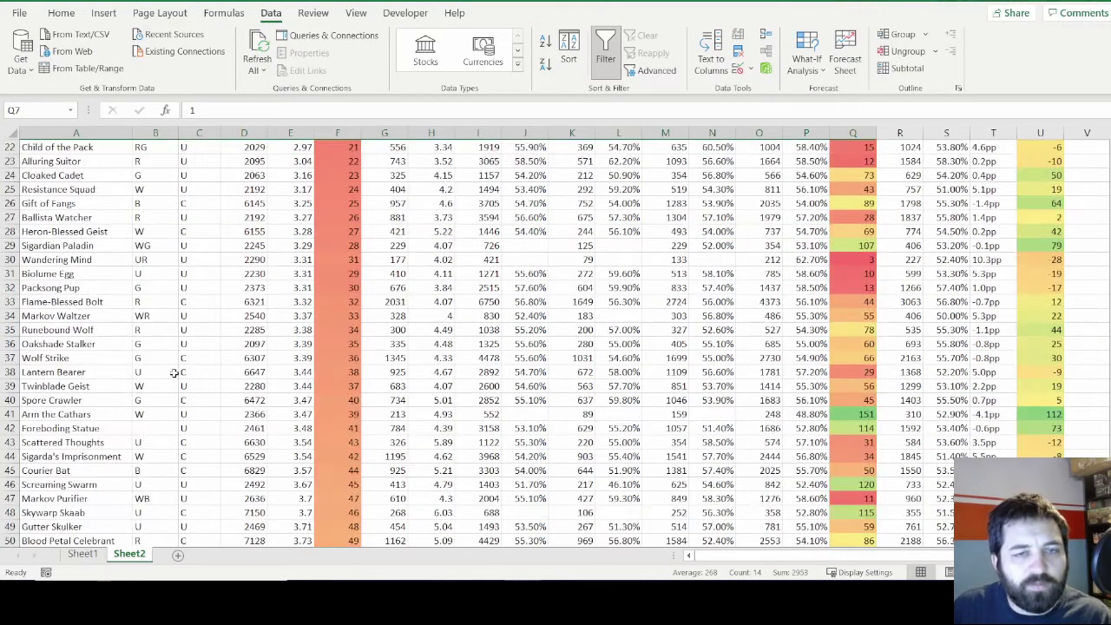
click(149, 415)
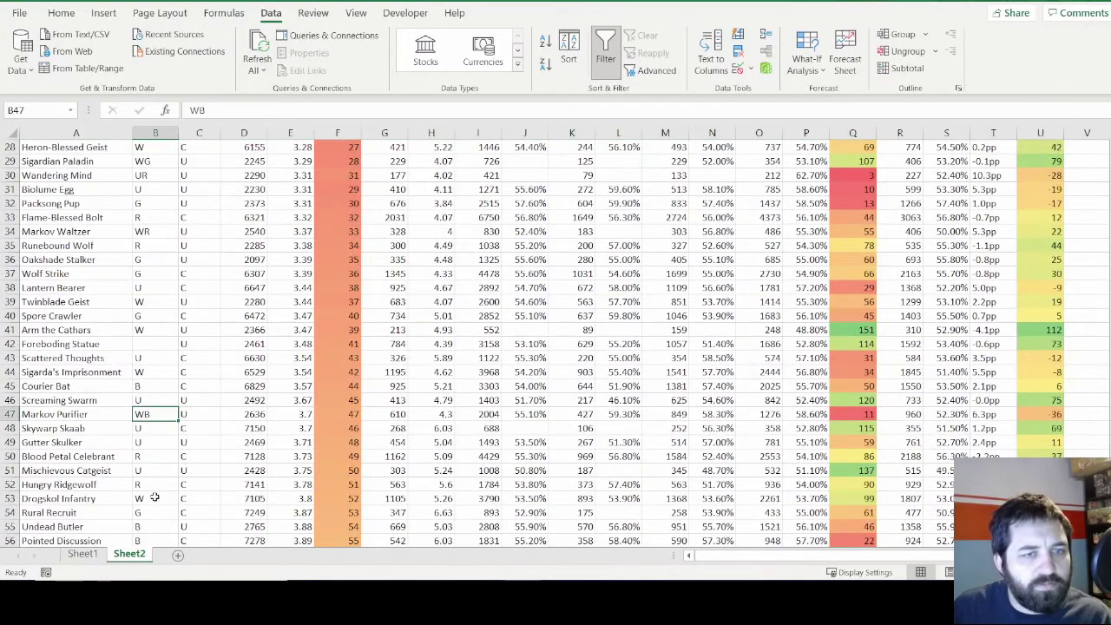
scroll(149, 495, down, 2)
scroll(148, 495, down, 1)
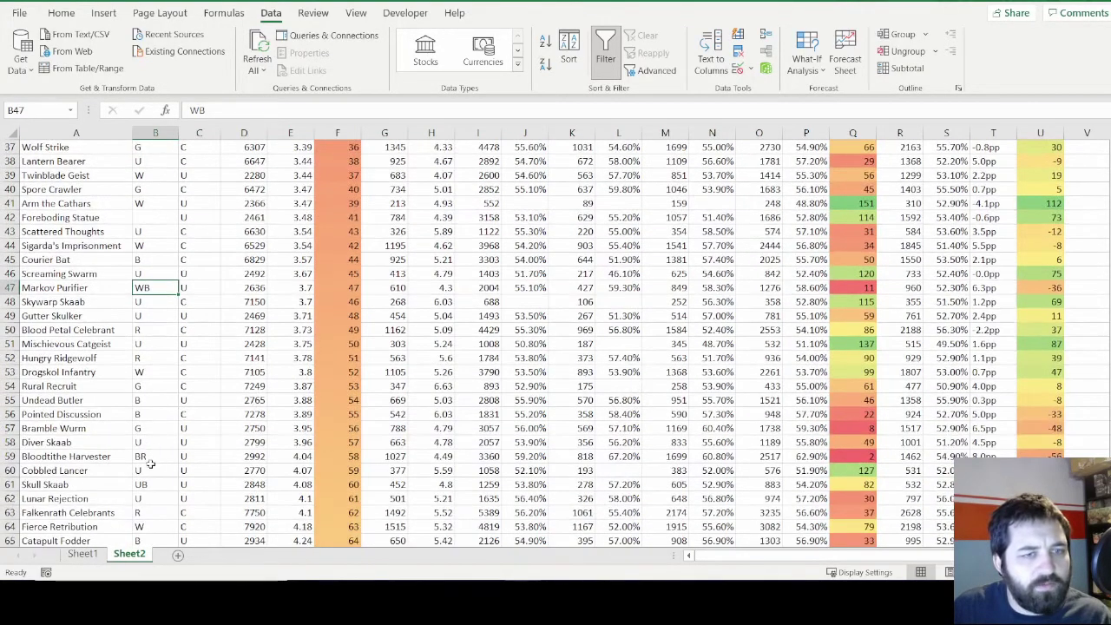
click(151, 487)
scroll(175, 501, down, 3)
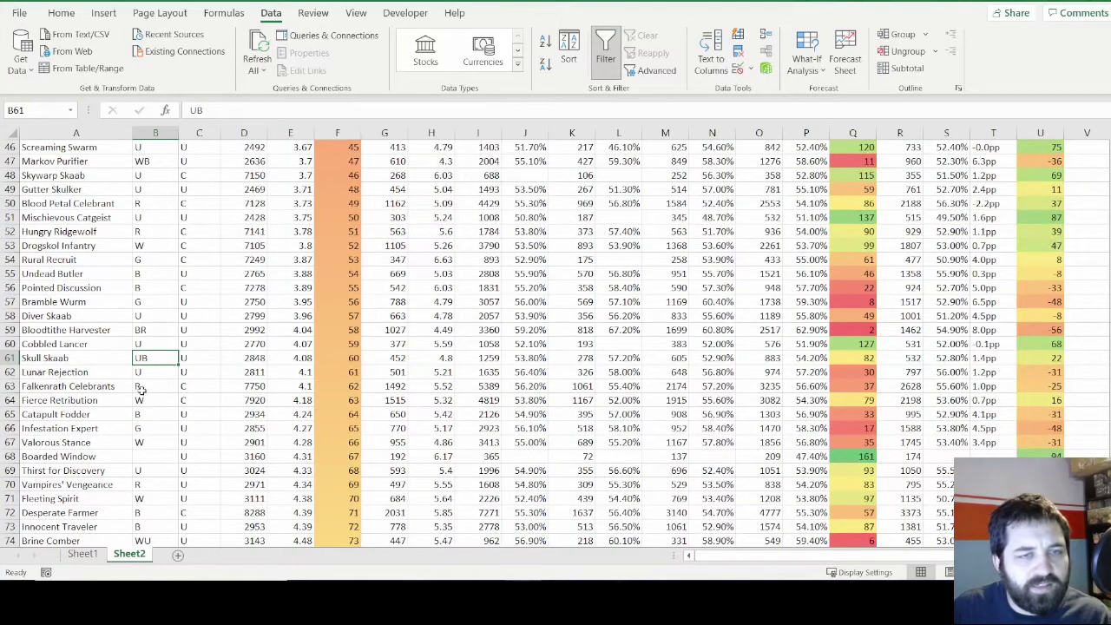
scroll(152, 431, down, 4)
scroll(156, 431, down, 1)
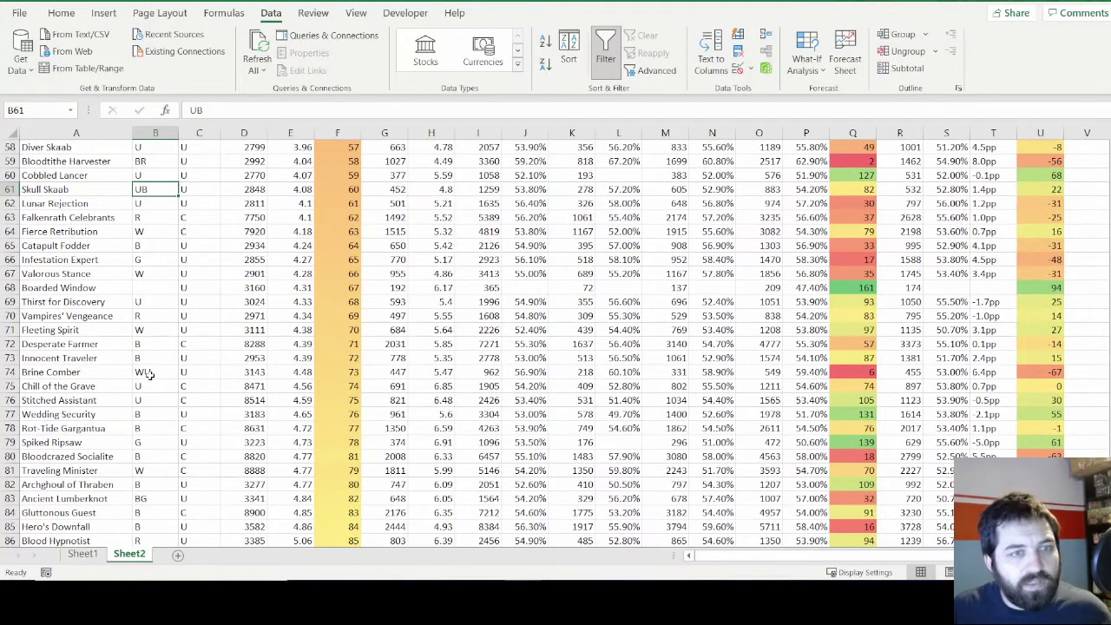
- Examine the late-picked two-colour cards Brine Comber, Ancient Lumberknot and Panicked Bystander in the Colour column
click(148, 372)
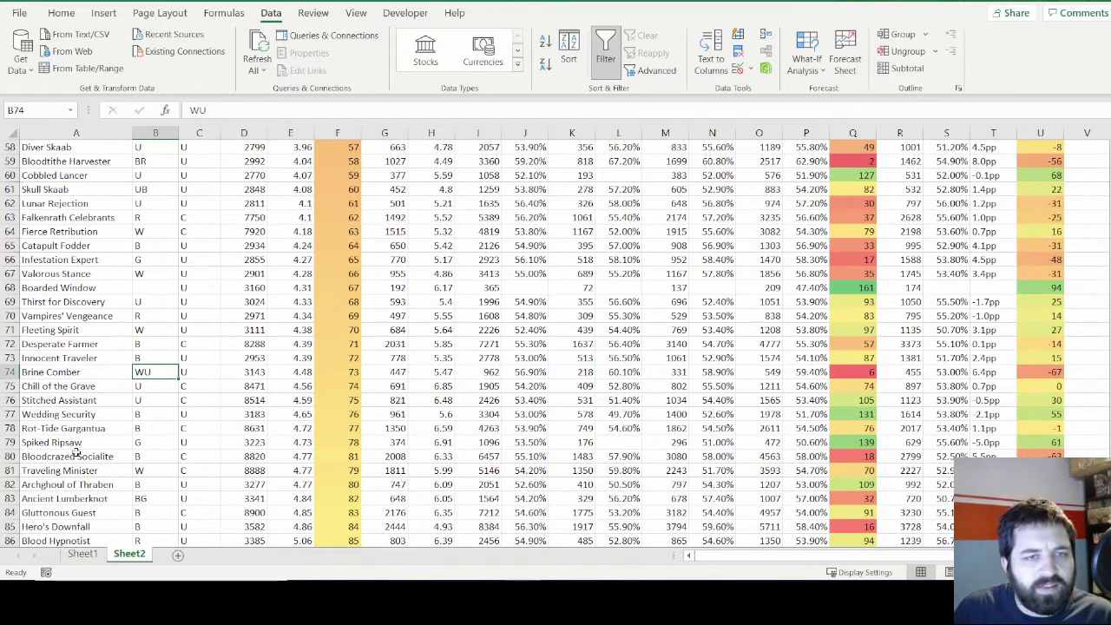
scroll(77, 454, down, 2)
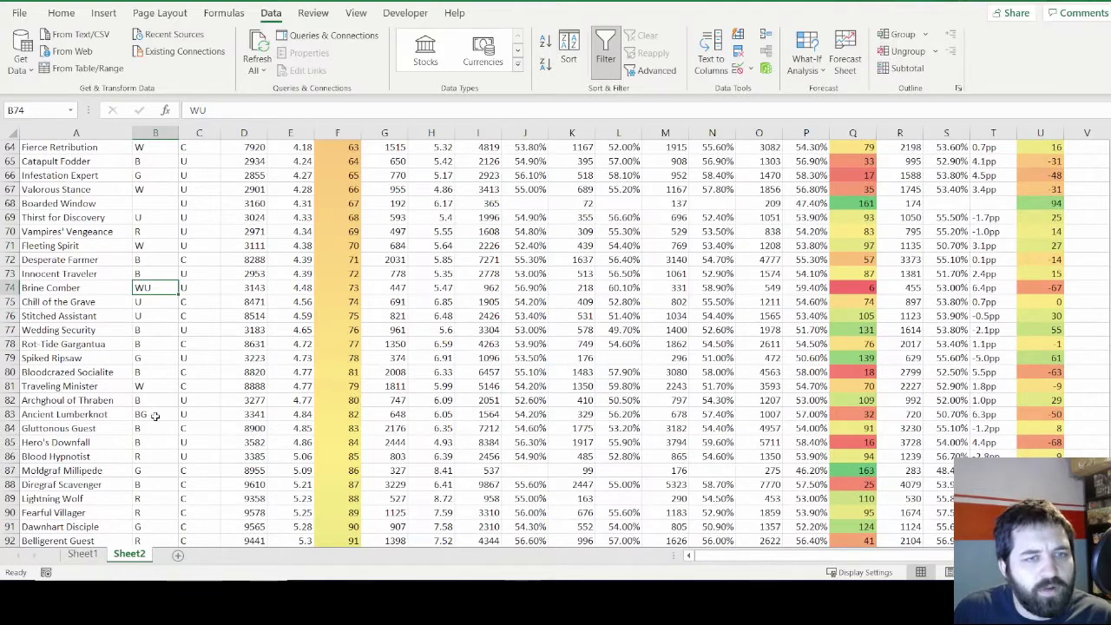
click(154, 416)
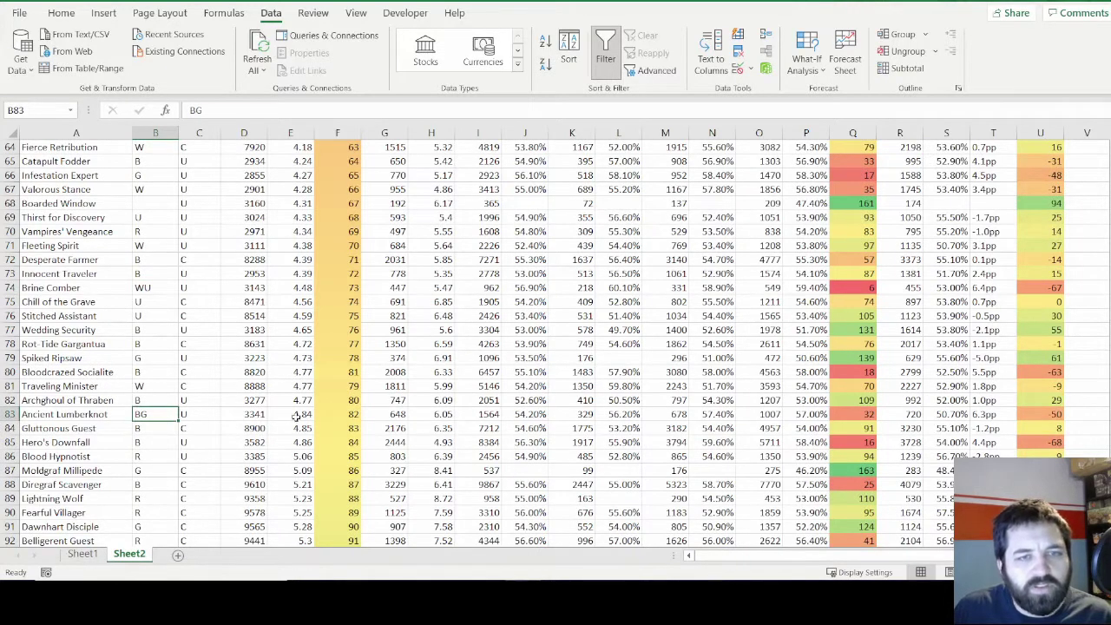
scroll(169, 429, down, 4)
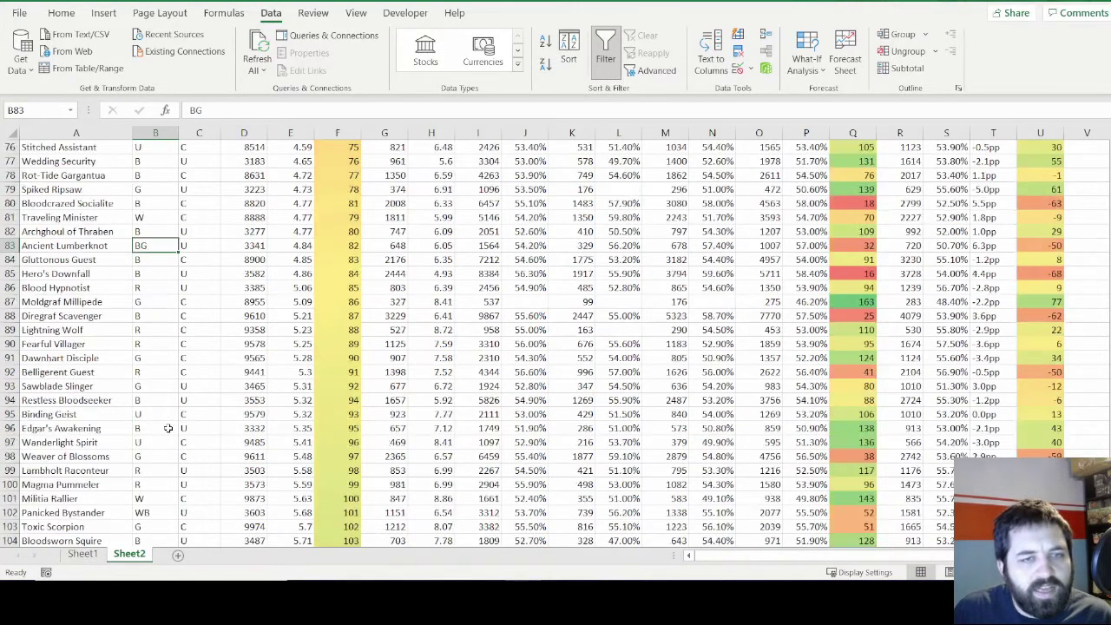
click(154, 514)
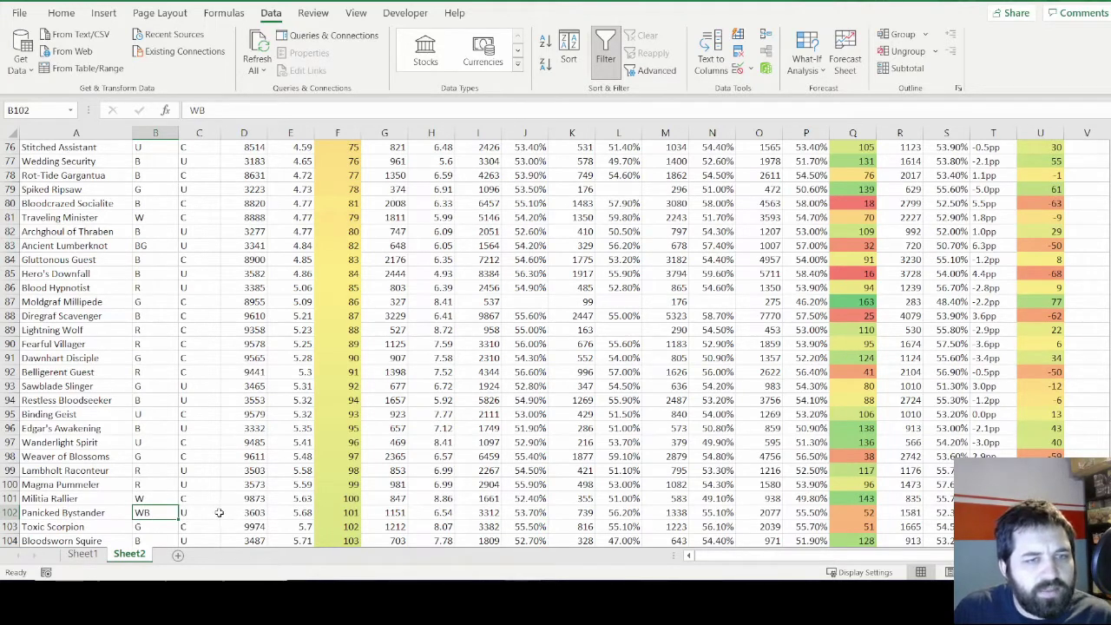
- Scan the latest-picked cards for further colour pairs, going back to Panicked Bystander's row for comparison
scroll(149, 507, down, 1)
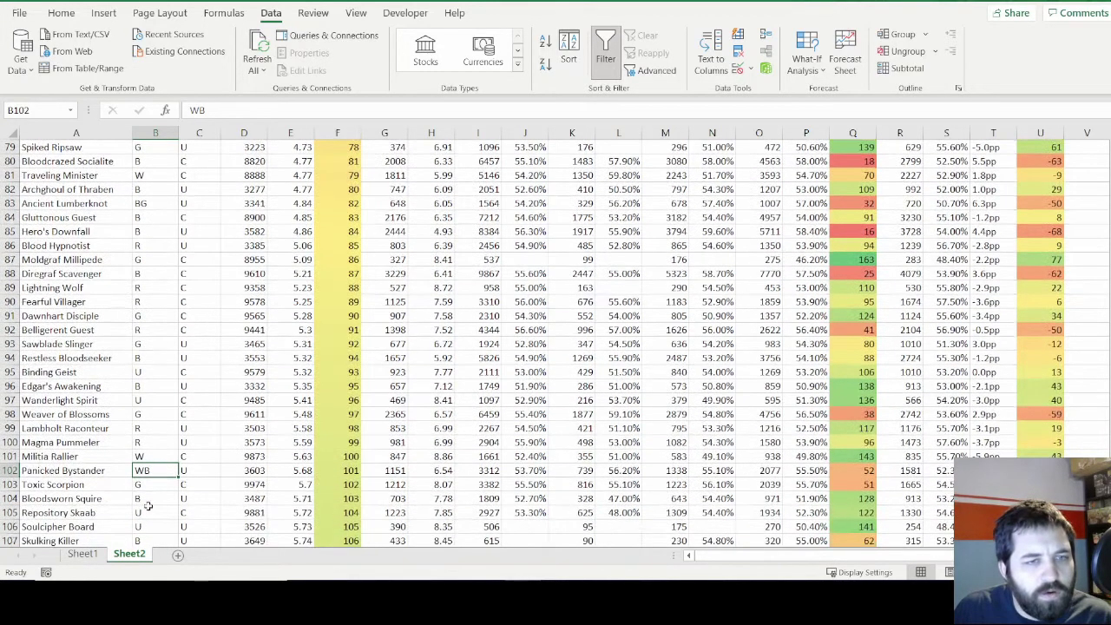
scroll(149, 506, down, 2)
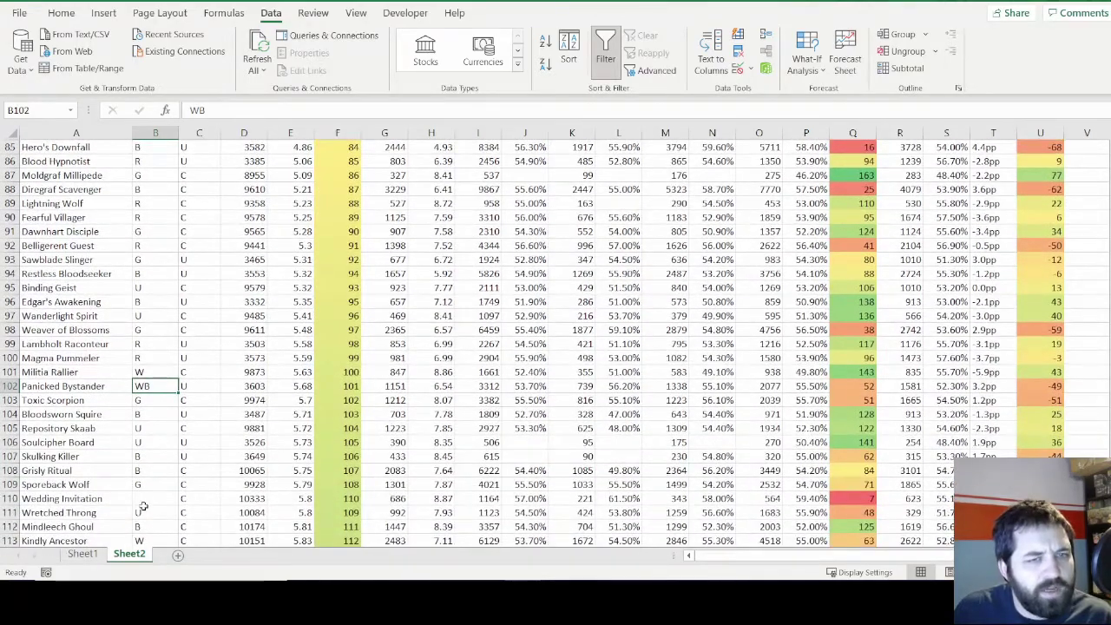
scroll(144, 506, down, 8)
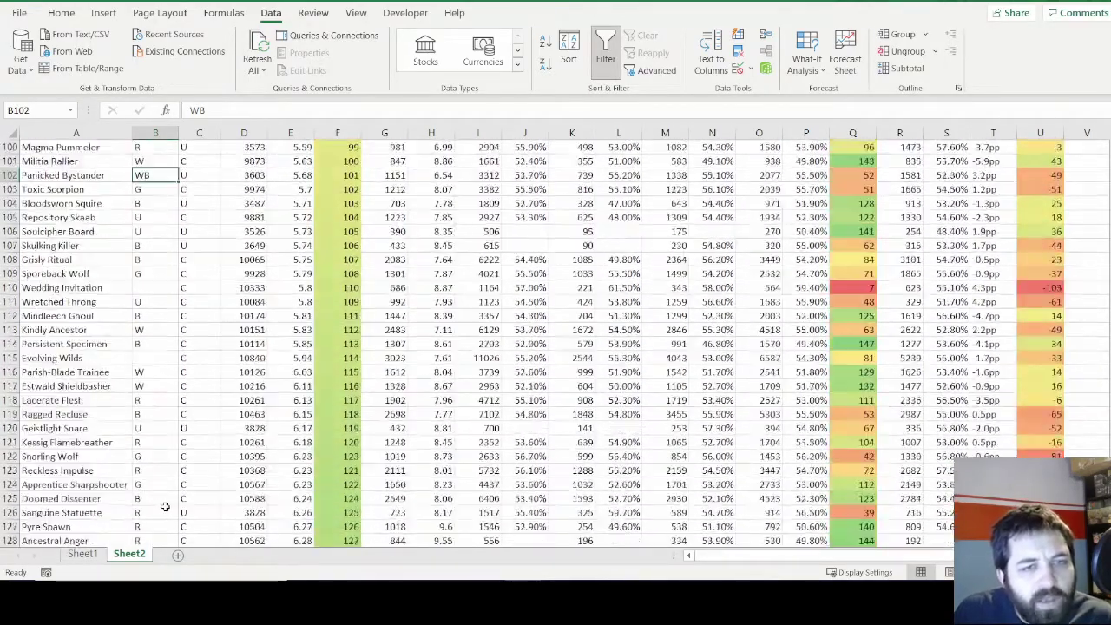
scroll(165, 502, down, 12)
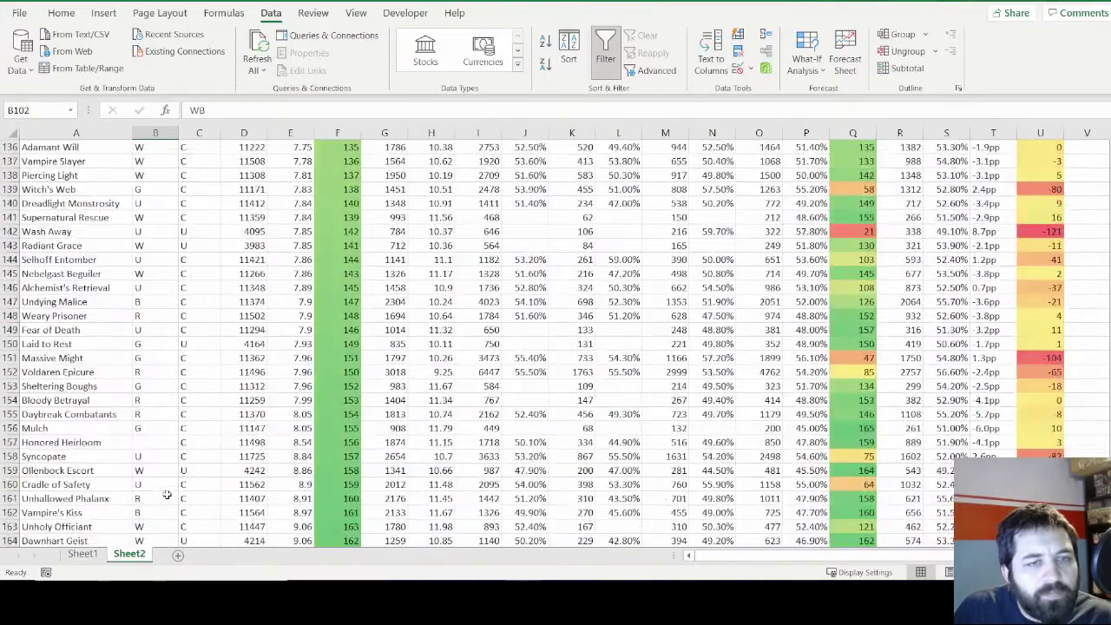
scroll(167, 494, up, 17)
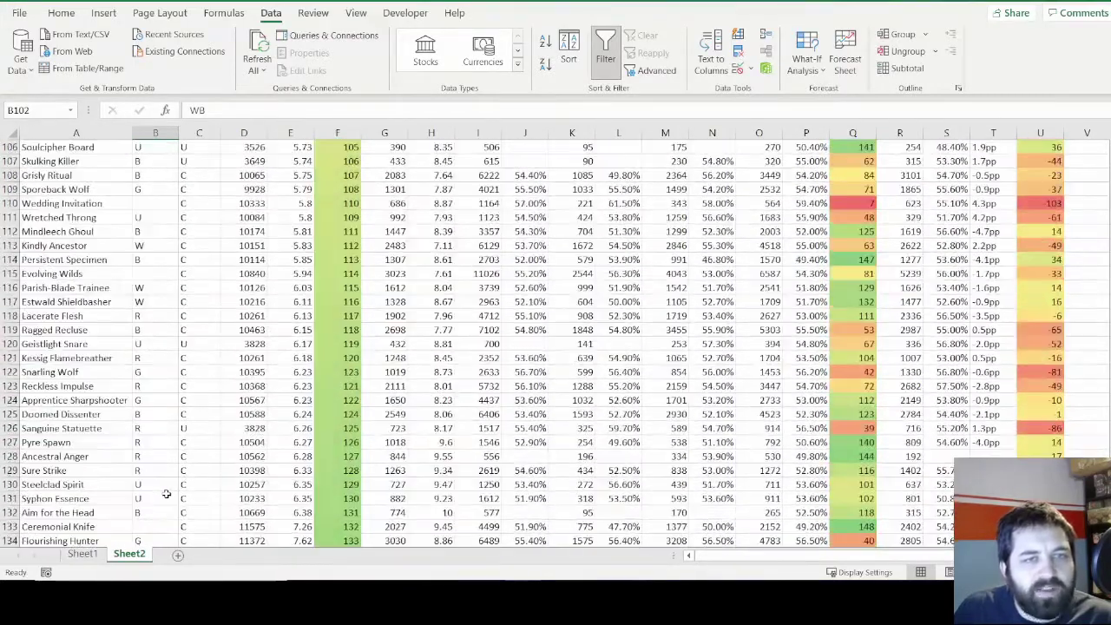
scroll(165, 494, up, 2)
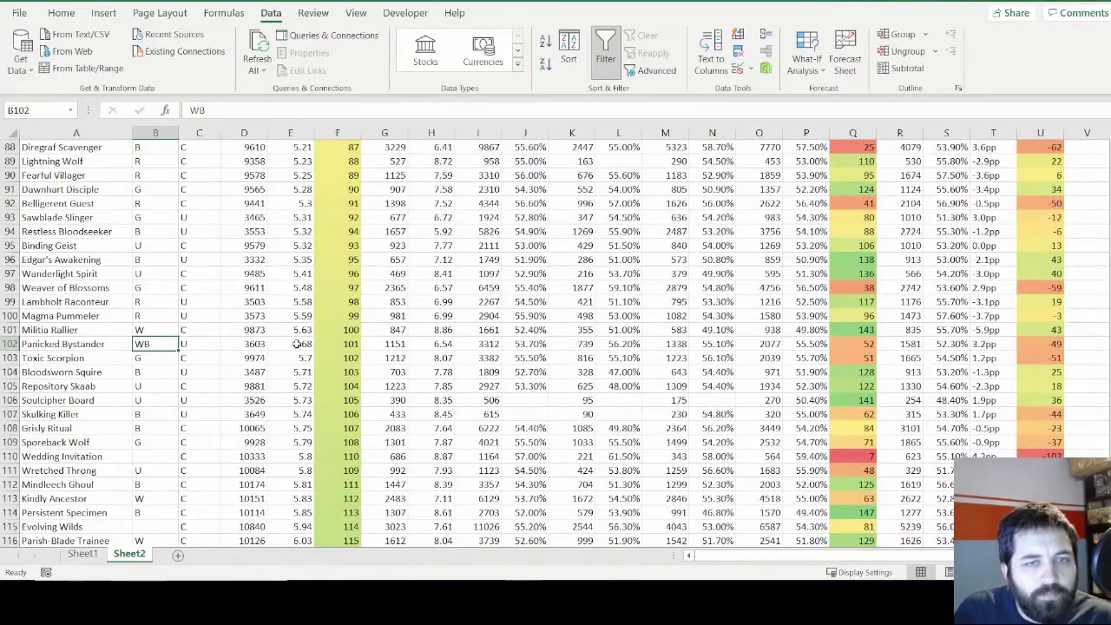
scroll(351, 417, down, 17)
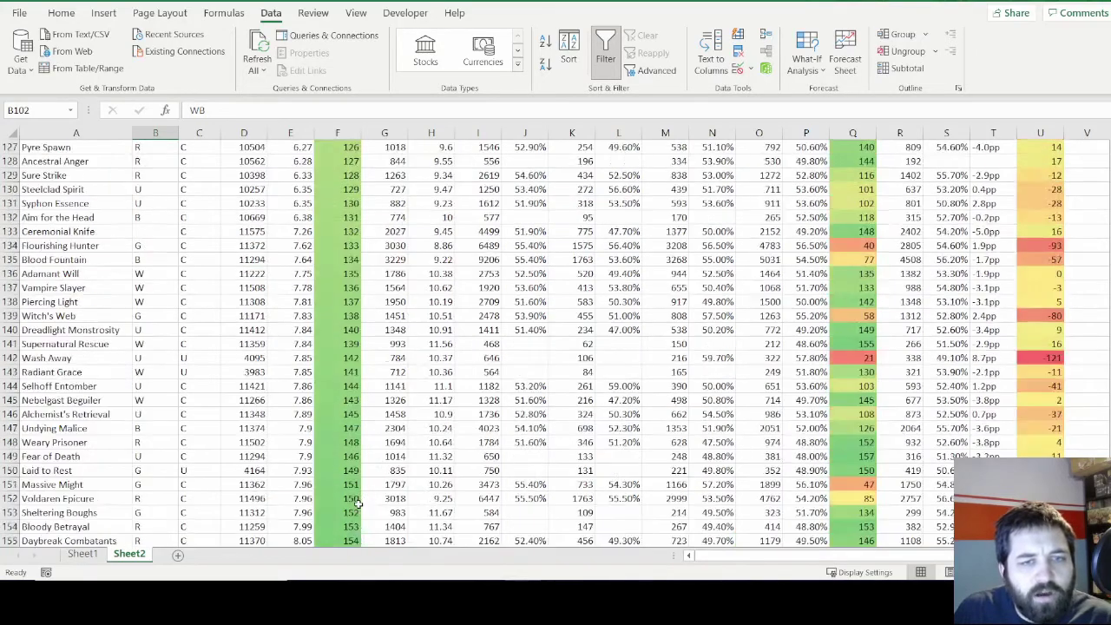
- Return from the latest picks to Ancient Lumberknot and highlight its row from name to ALSA rank
scroll(249, 493, up, 10)
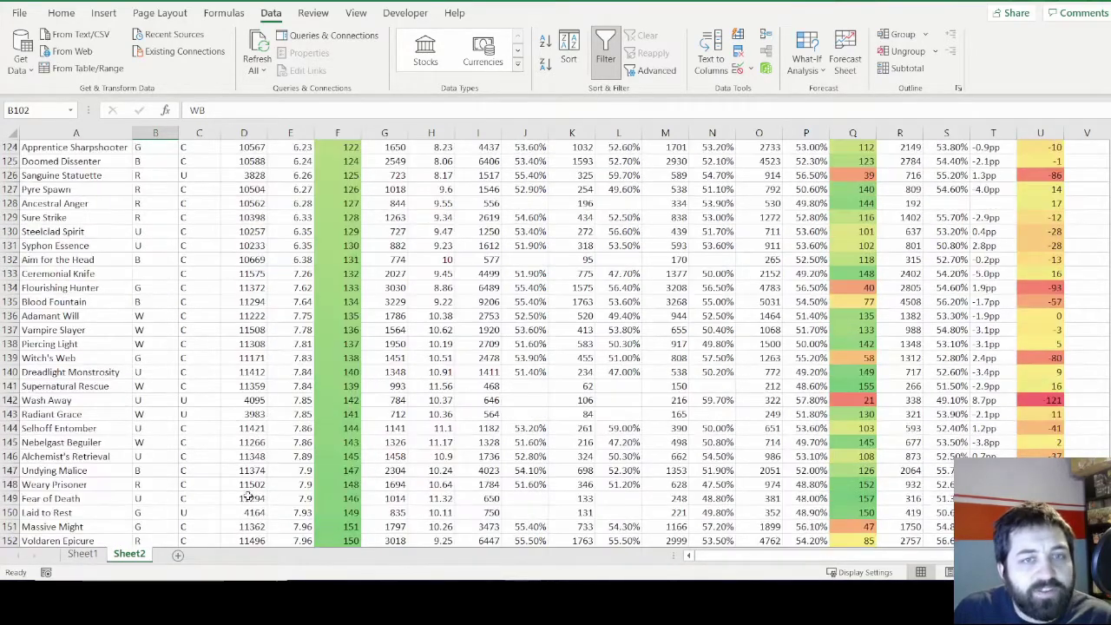
scroll(247, 494, up, 3)
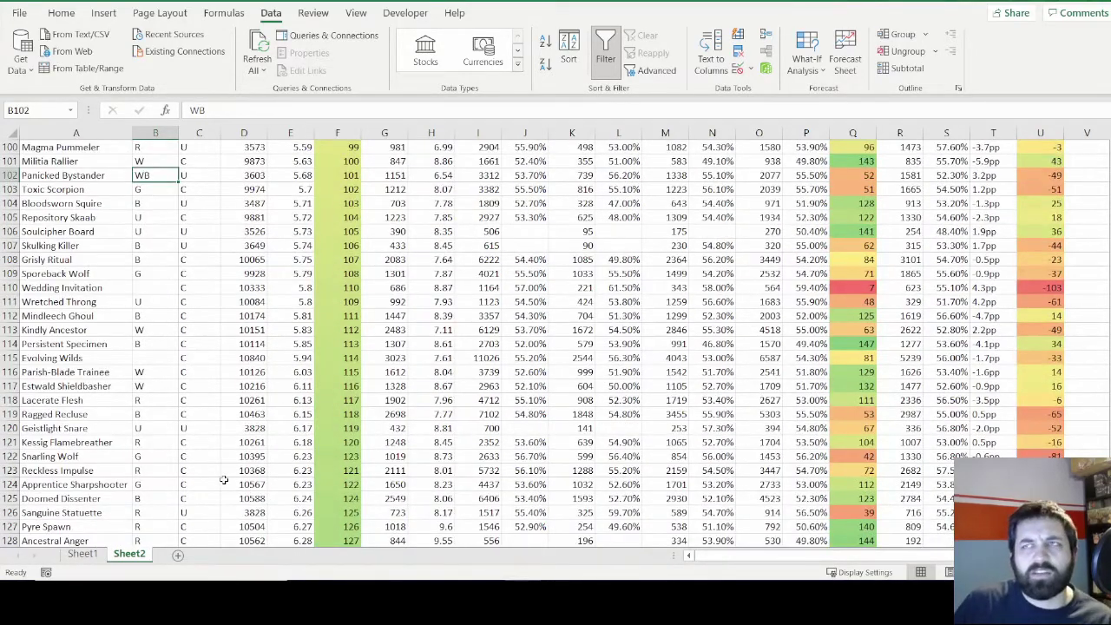
scroll(214, 396, up, 2)
scroll(214, 398, up, 4)
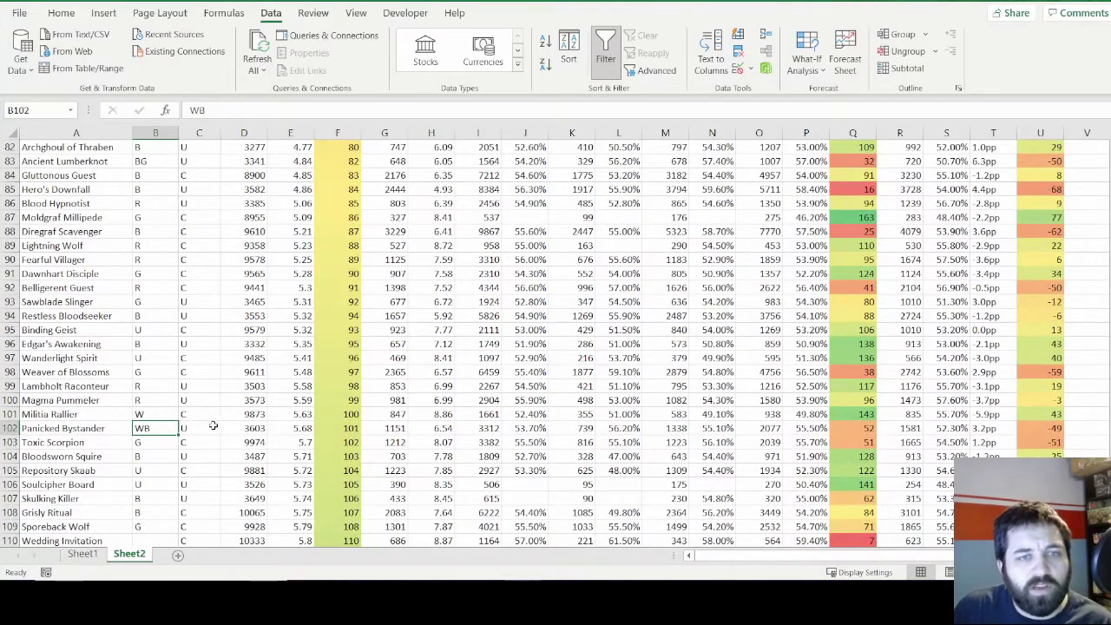
scroll(175, 423, up, 2)
scroll(175, 422, up, 1)
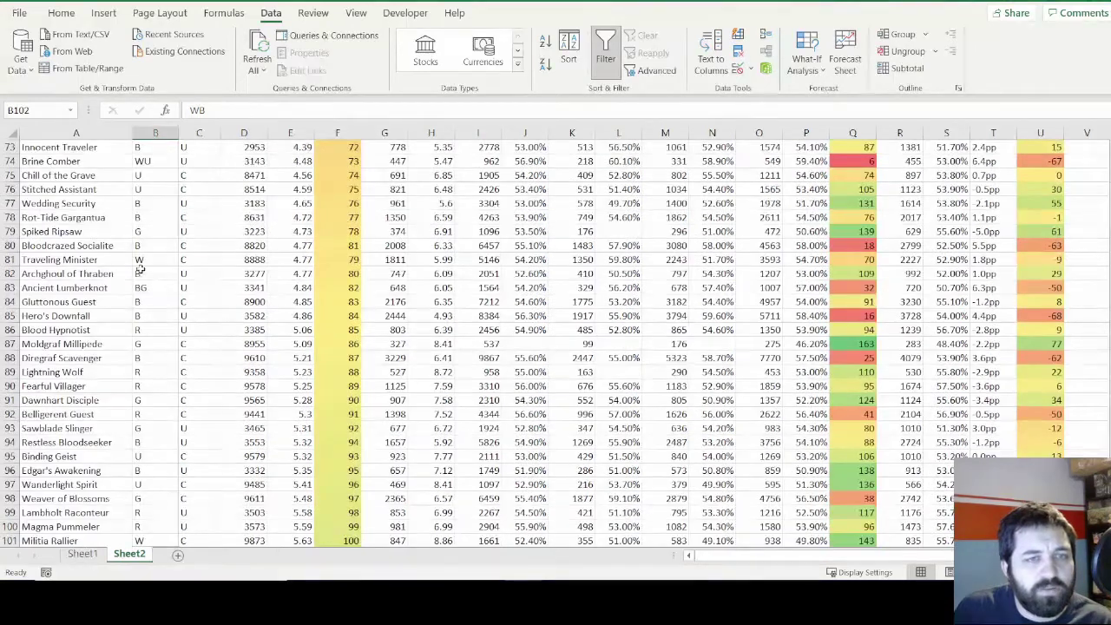
click(129, 289)
drag(128, 289, 356, 290)
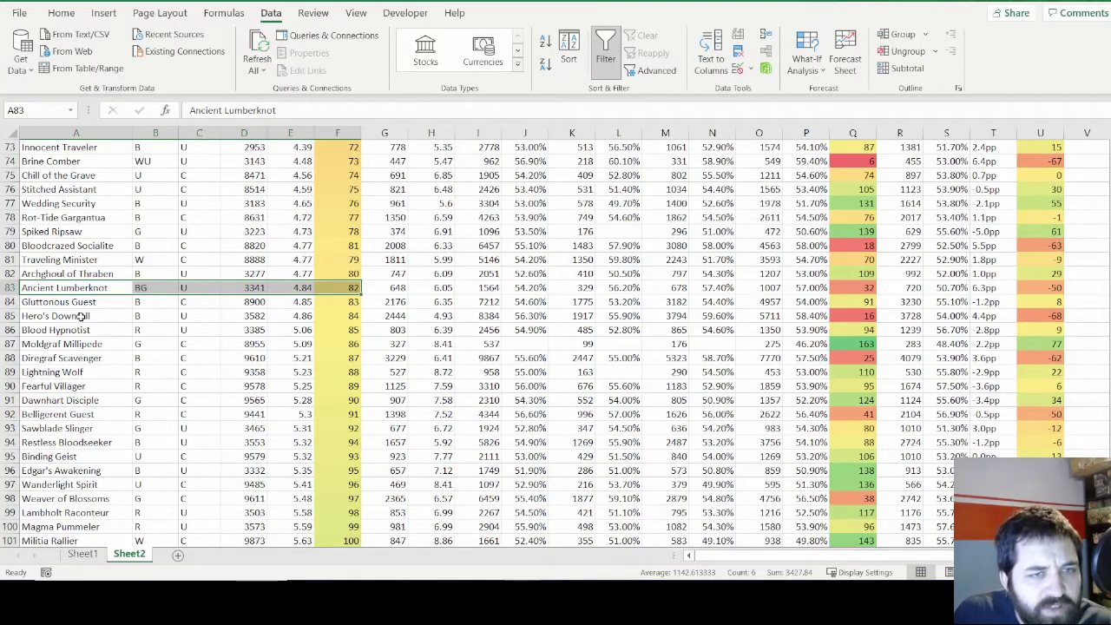
- Examine Hero's Downfall's full row from name to rank difference, checking its GIHWR rank against its ALSA rank
drag(80, 318, 1051, 318)
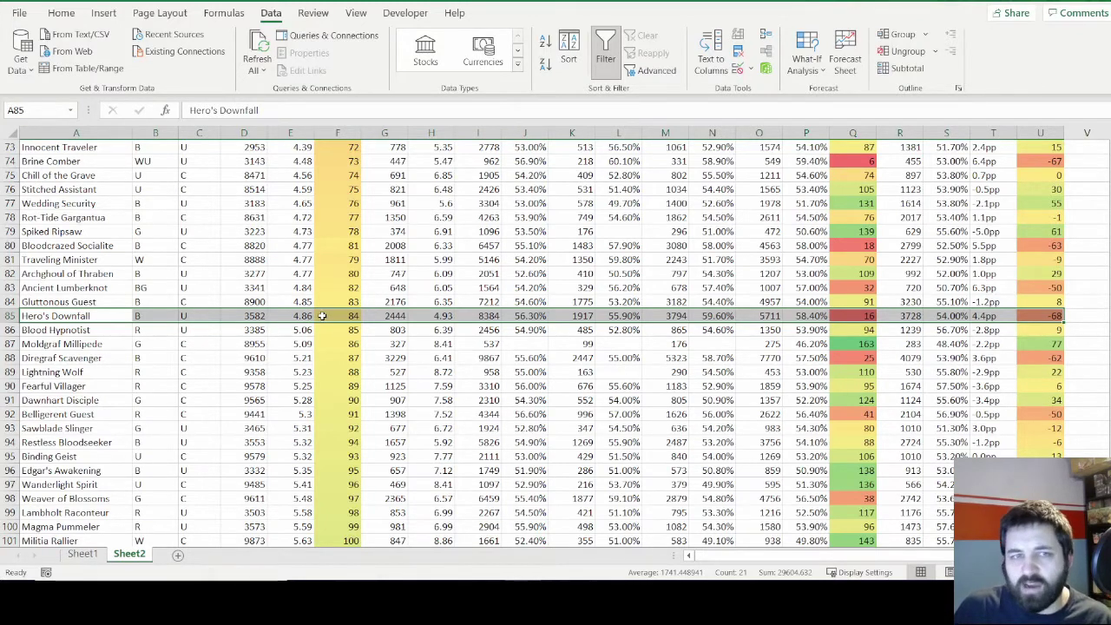
click(868, 317)
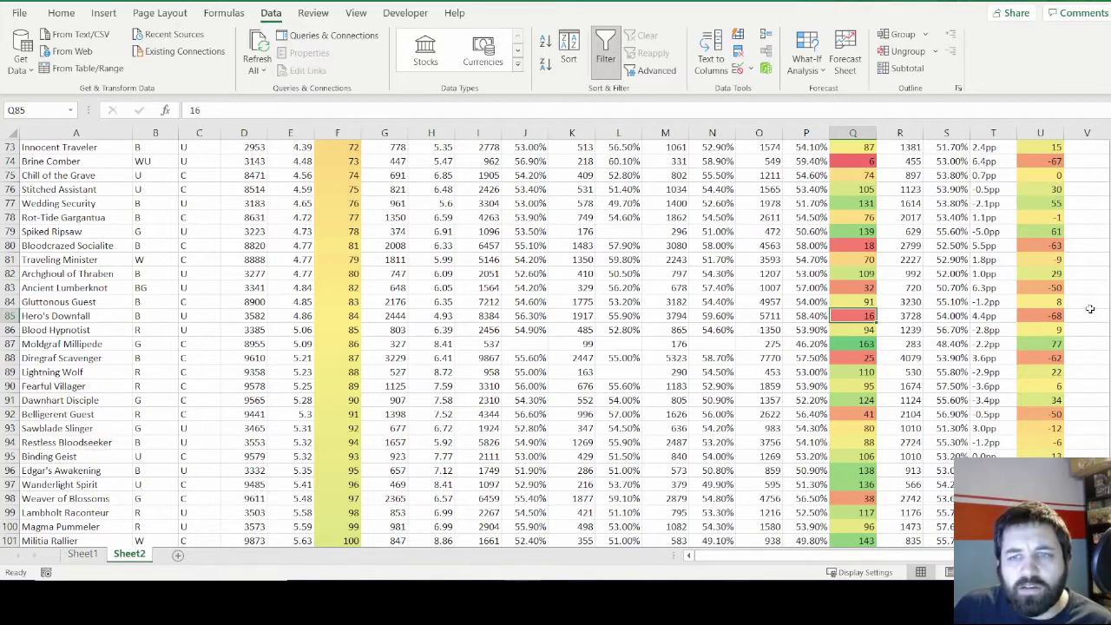
drag(1052, 315, 114, 314)
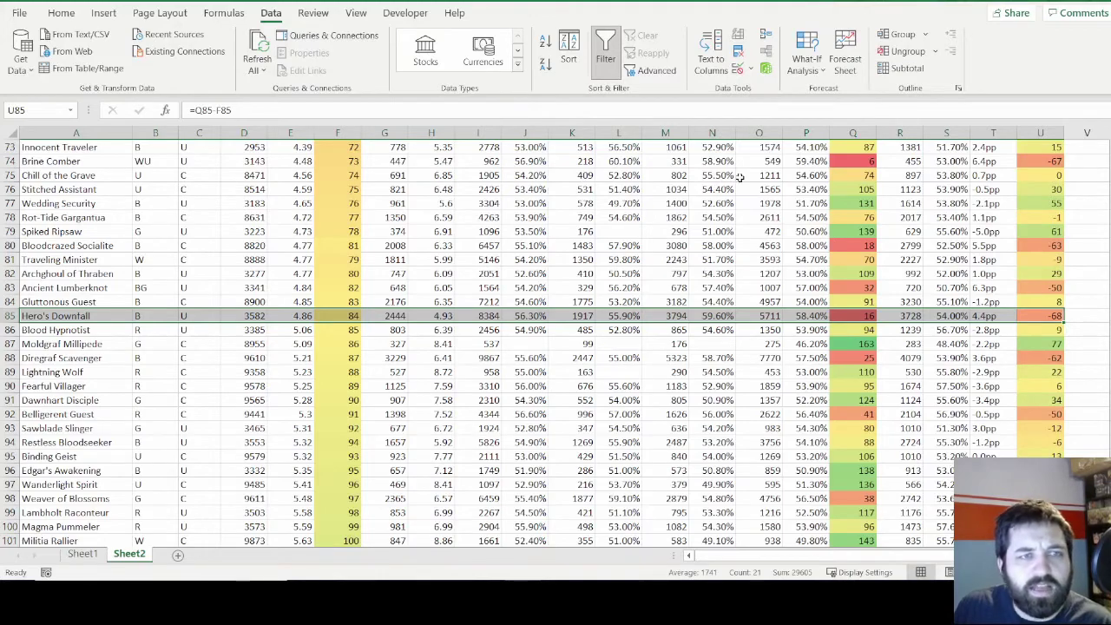
scroll(681, 265, up, 20)
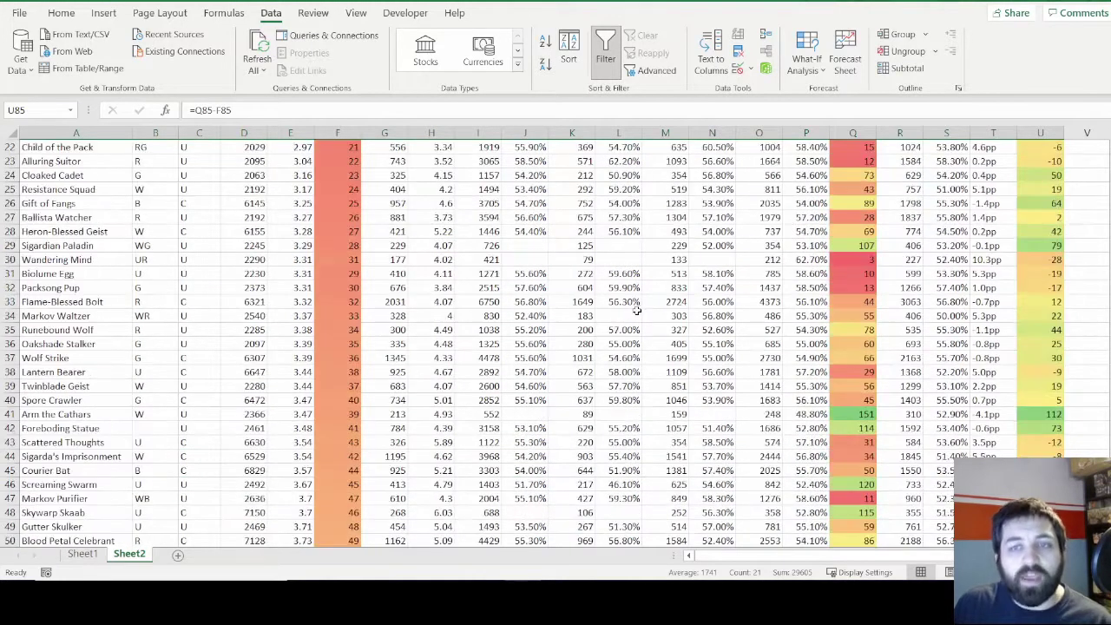
scroll(637, 310, up, 2)
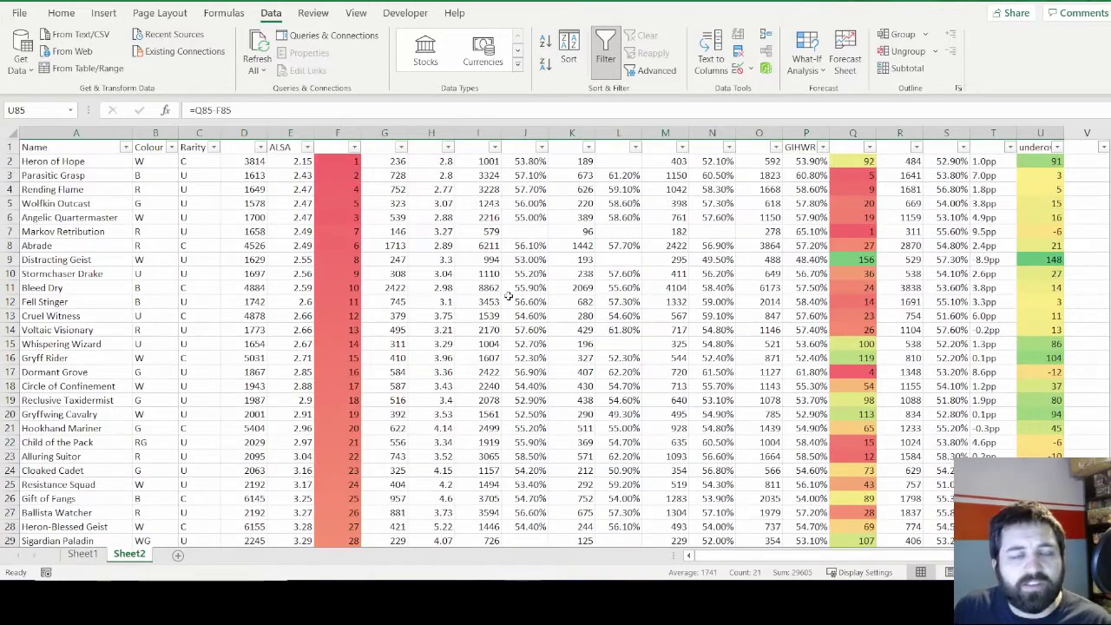